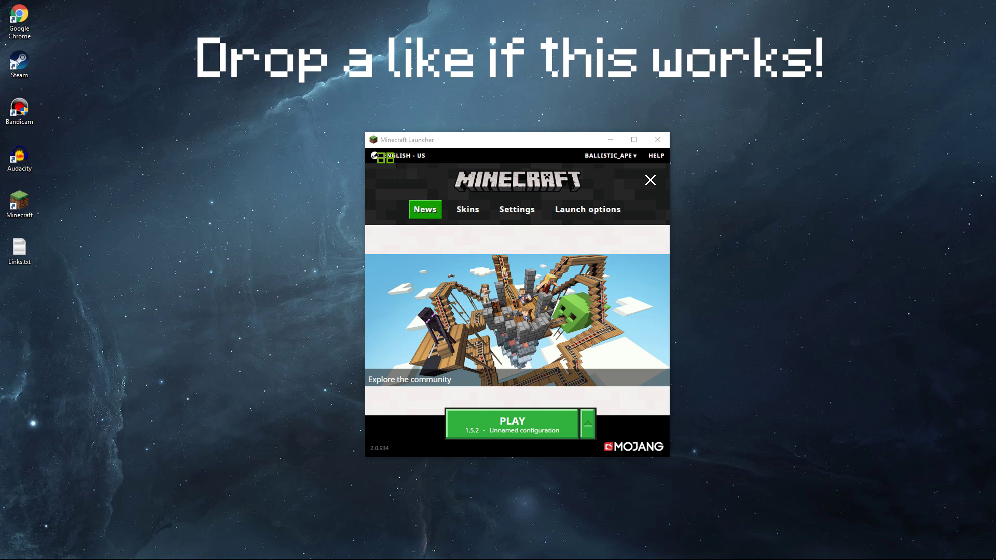
Step: Copy the Minecraft Forge API link from Links.txt on the desktop and open that page in Chrome
left_click_drag(271, 488, 280, 449)
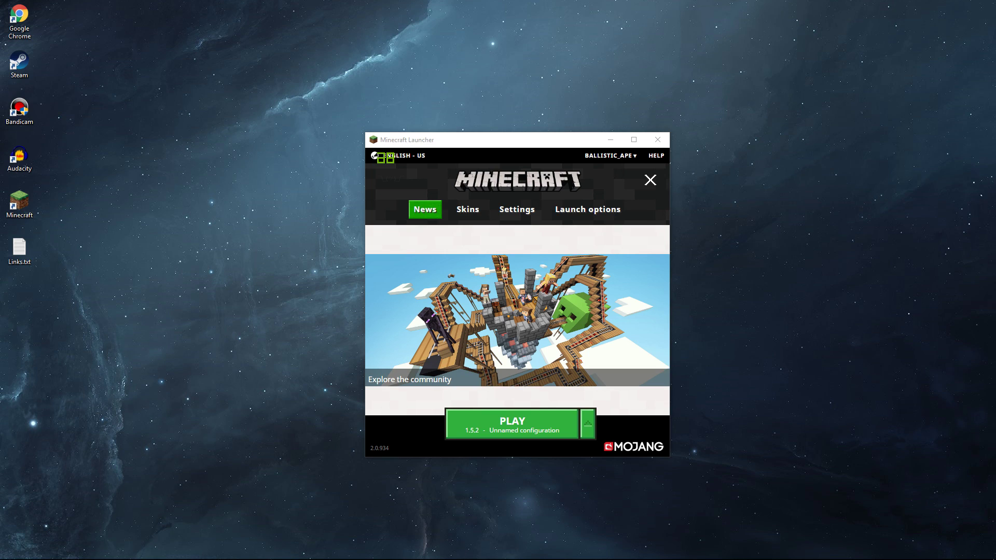
double_click(20, 249)
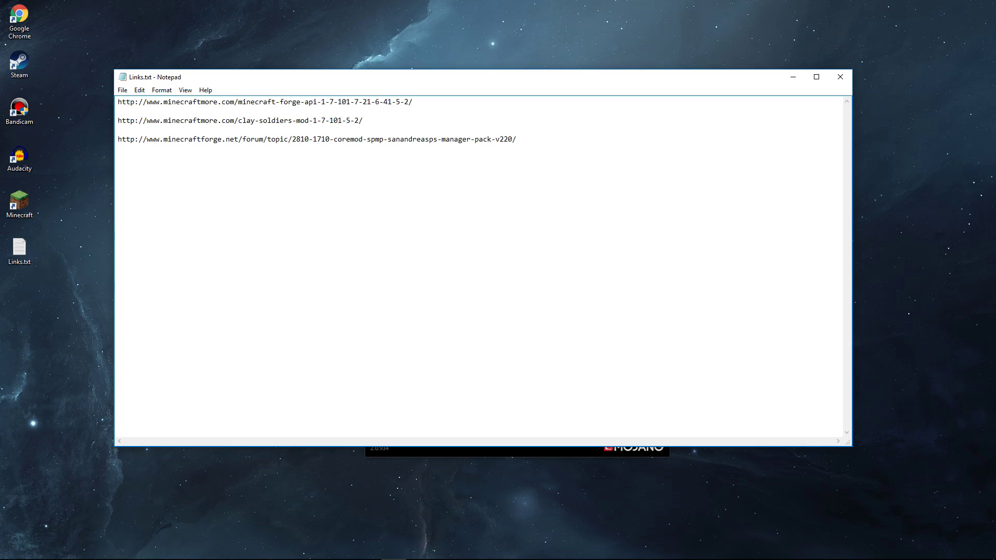
left_click_drag(413, 102, 118, 102)
key("ctrl+c")
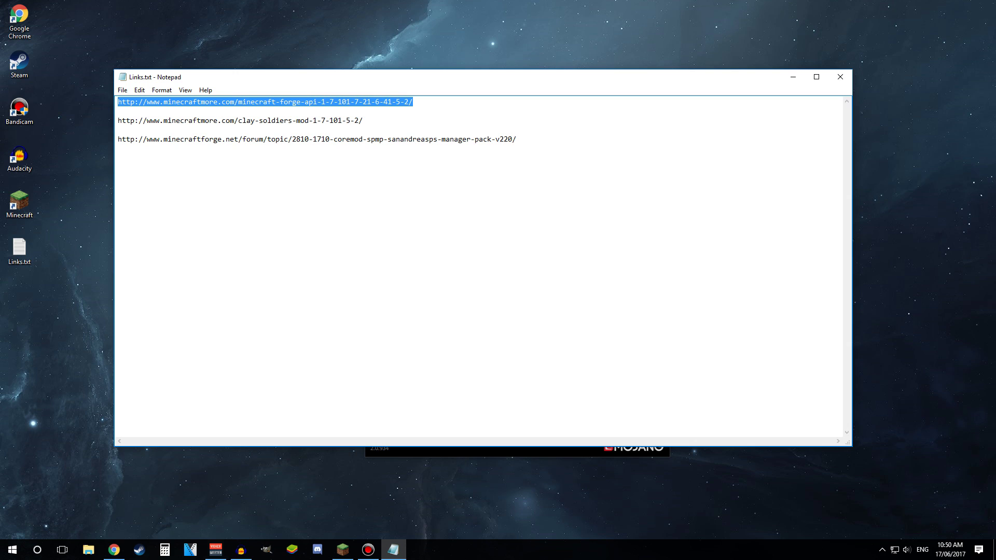
left_click(114, 553)
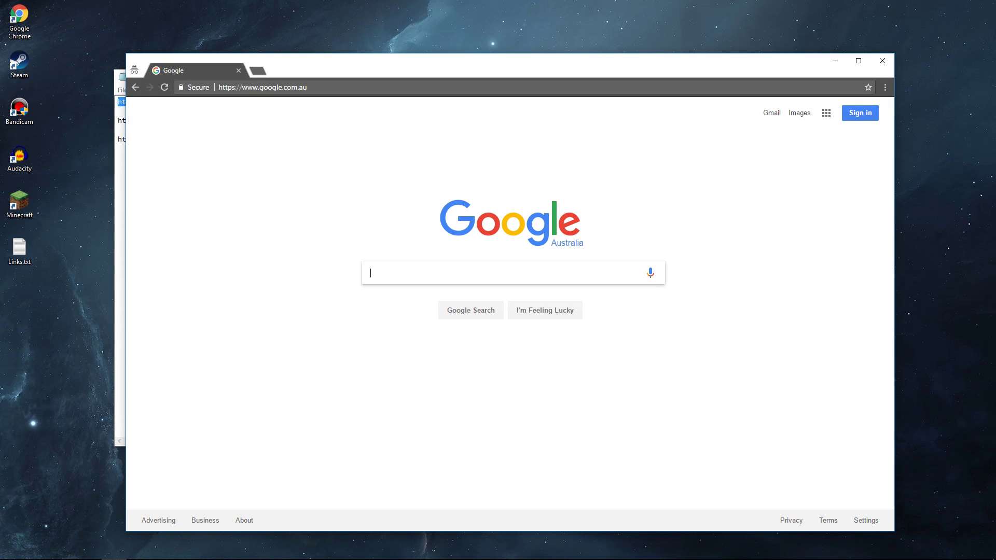
key("ctrl+l")
key("ctrl+v")
key("Return")
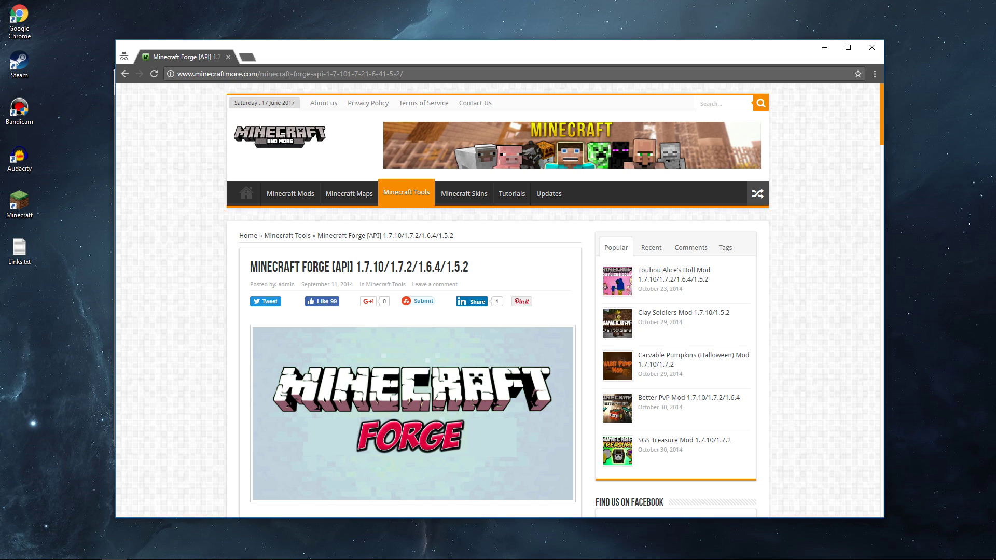
Step: Download the Minecraft Forge installer for 1.5.2 from the download links and keep the flagged jar file
scroll(509, 321, "down", 6)
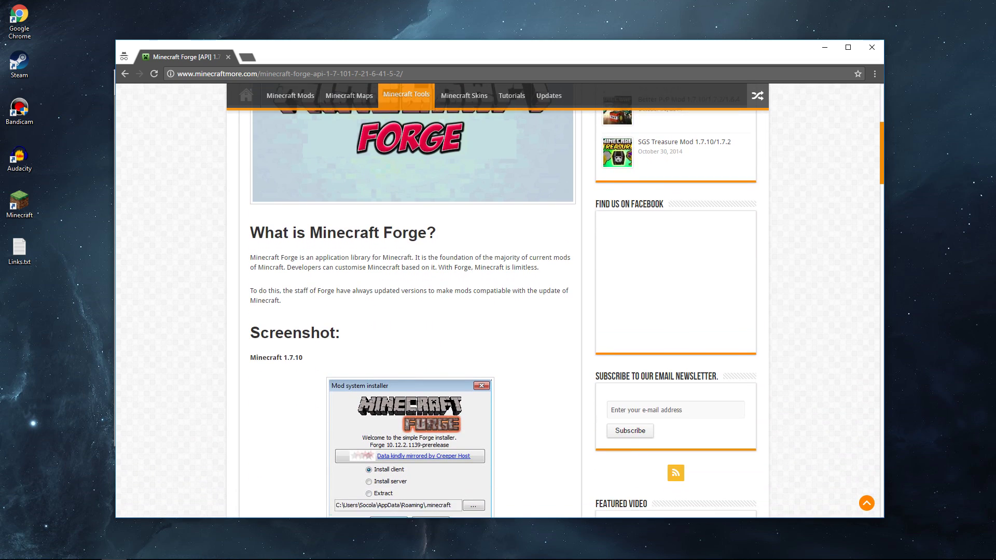
scroll(410, 311, "down", 15)
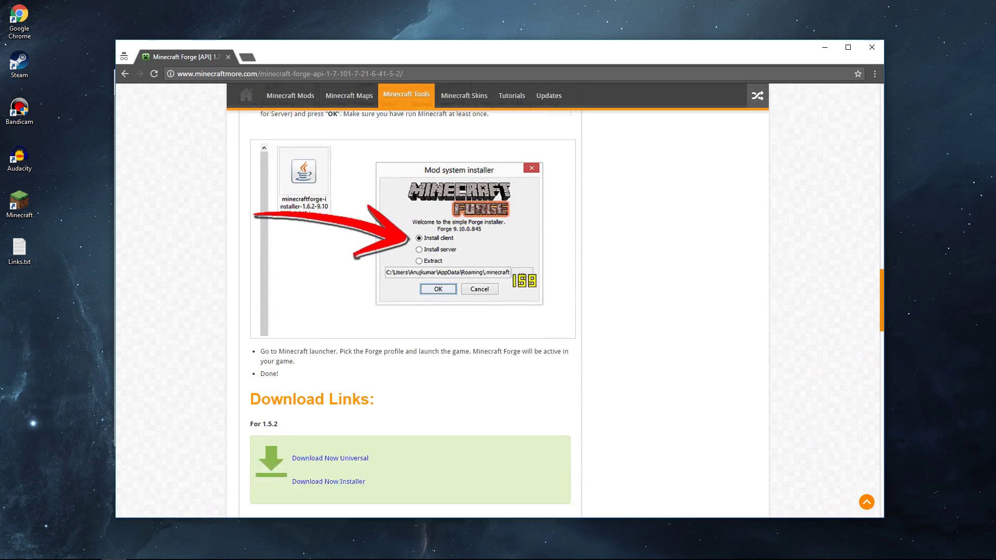
scroll(410, 311, "down", 4)
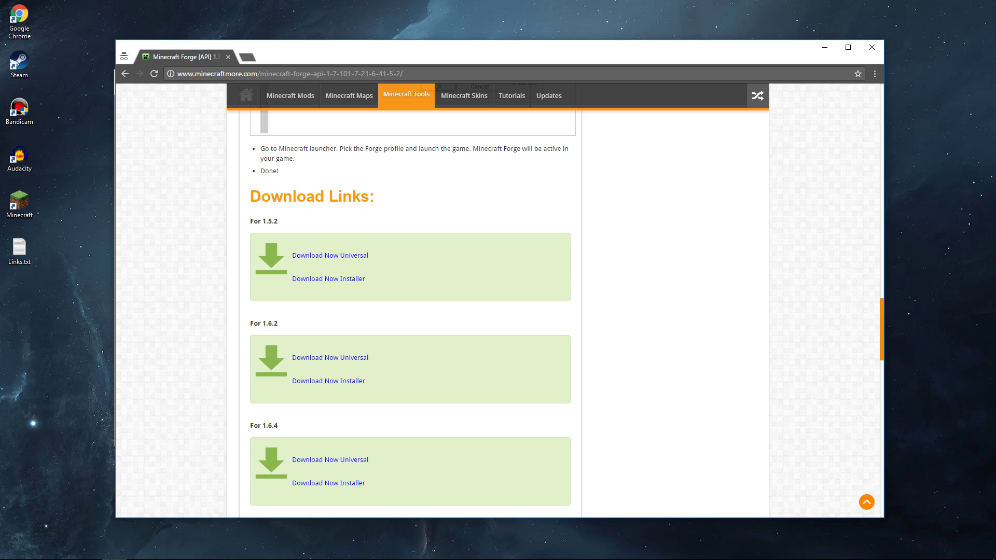
left_click_drag(261, 196, 329, 196)
left_click_drag(258, 221, 266, 220)
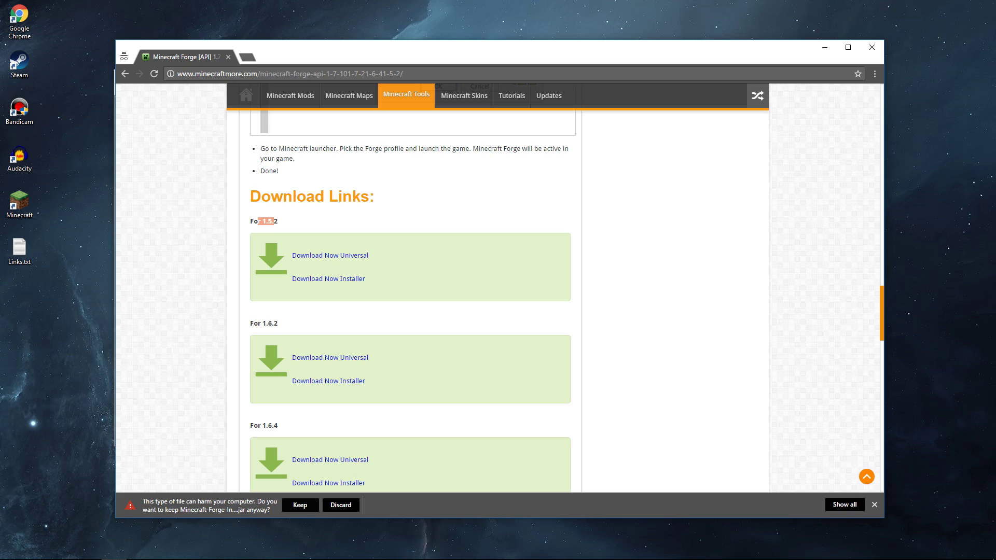
left_click(300, 505)
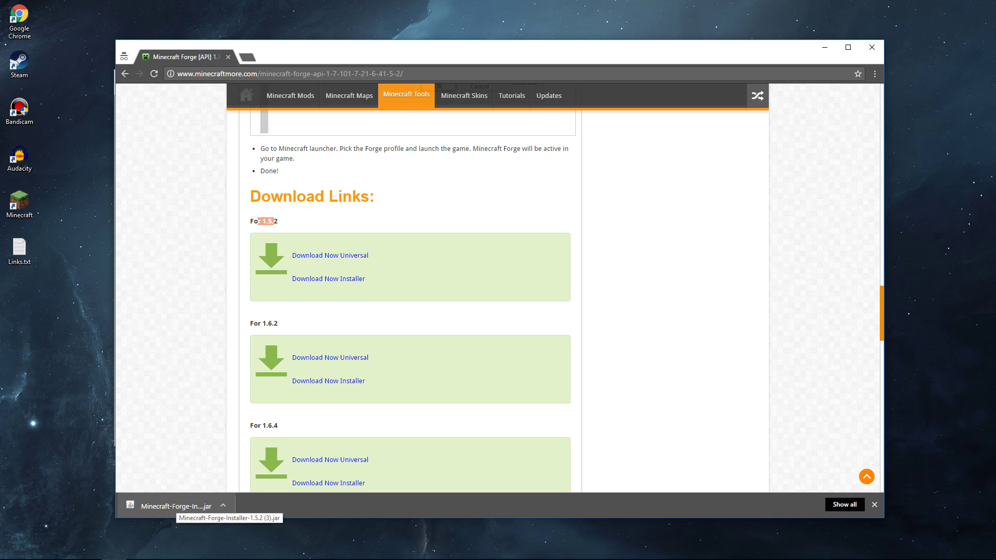
Step: Run the downloaded Forge installer with Install client into the default .minecraft folder and close its completion message
left_click(171, 506)
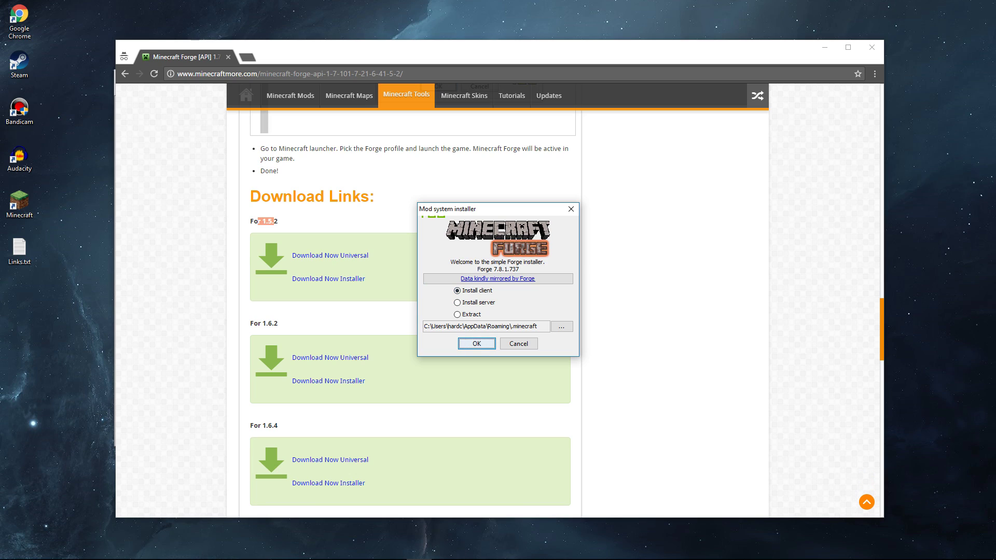
key("Return")
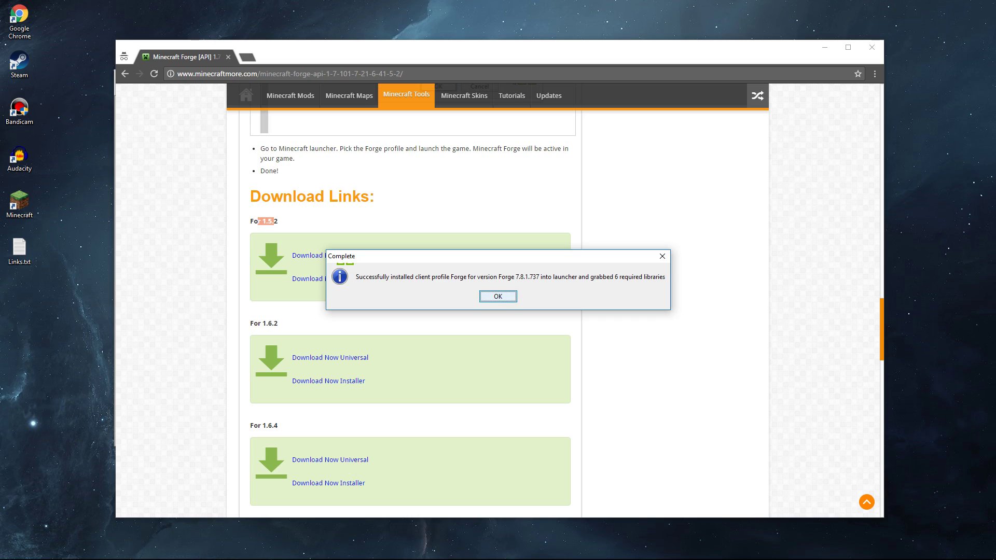
key("Return")
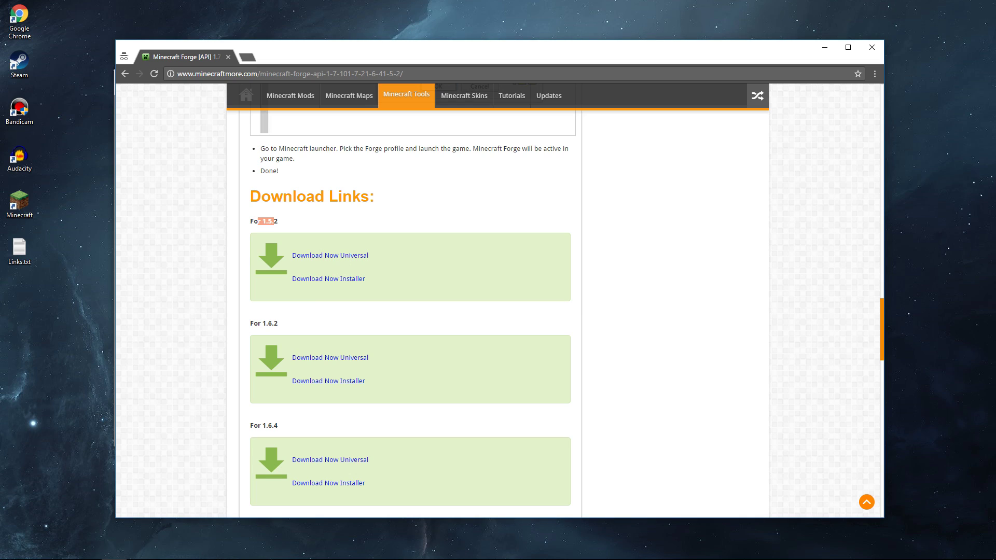
Step: Copy the Clay Soldiers mod link from Links.txt and open that page in Chrome
double_click(19, 249)
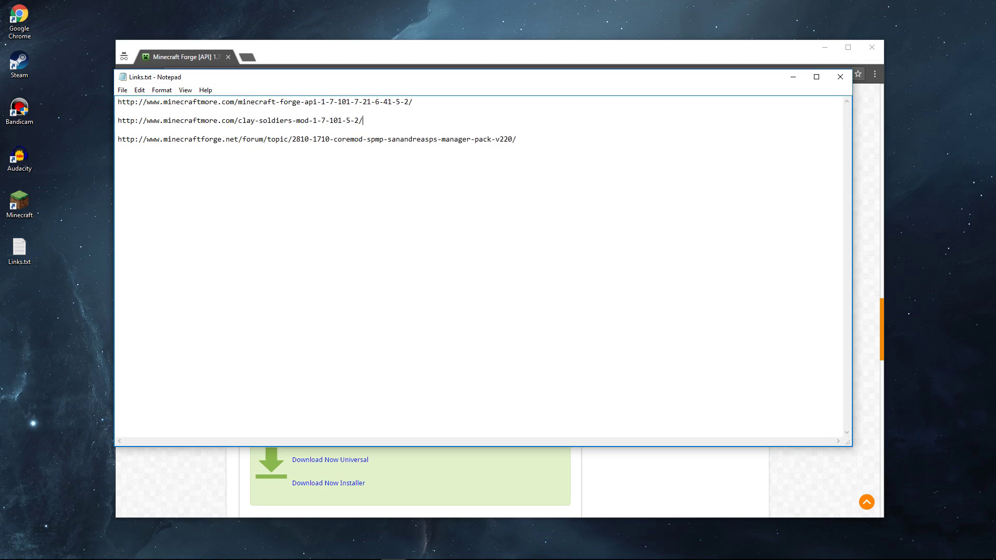
left_click_drag(363, 121, 118, 121)
key("ctrl+c")
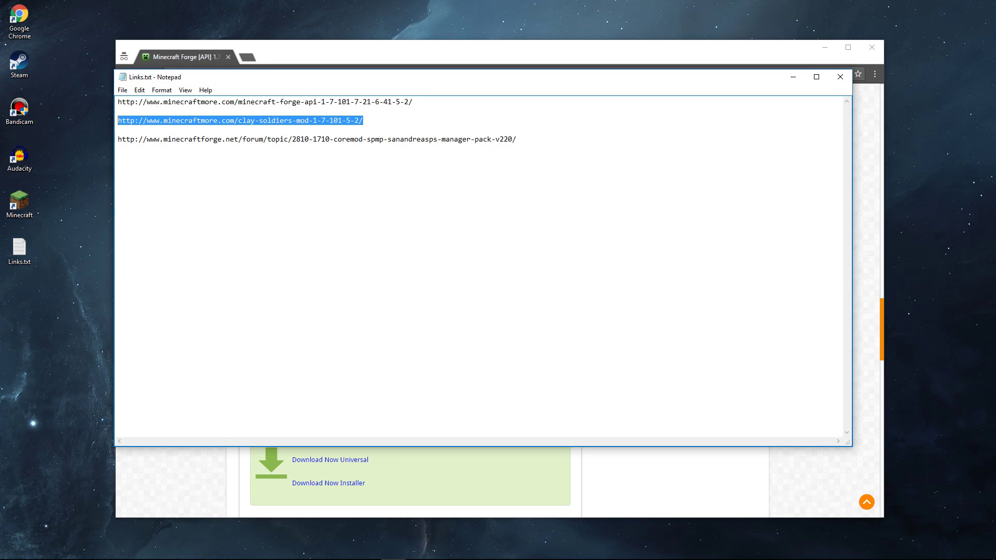
key("alt+Tab")
left_click(247, 57)
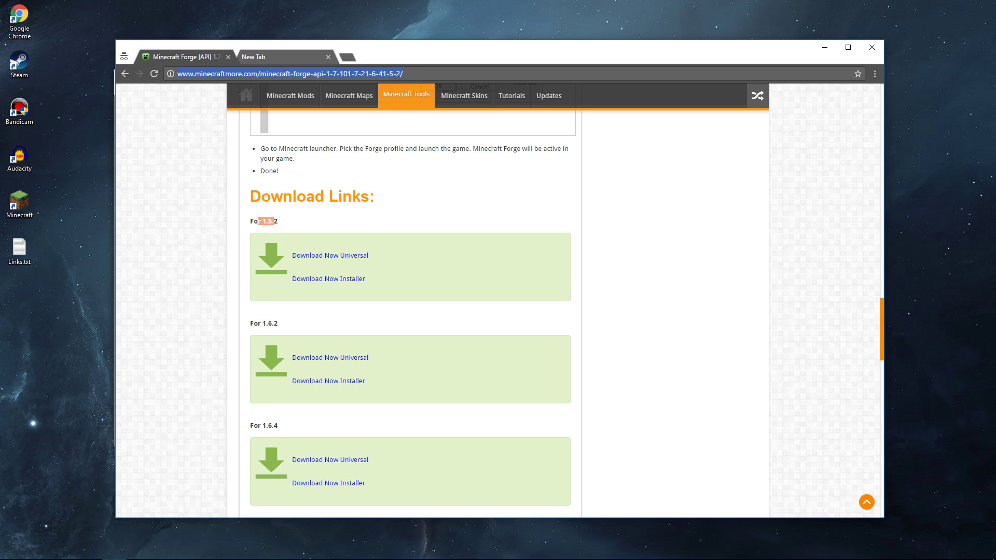
key("ctrl+v")
key("Return")
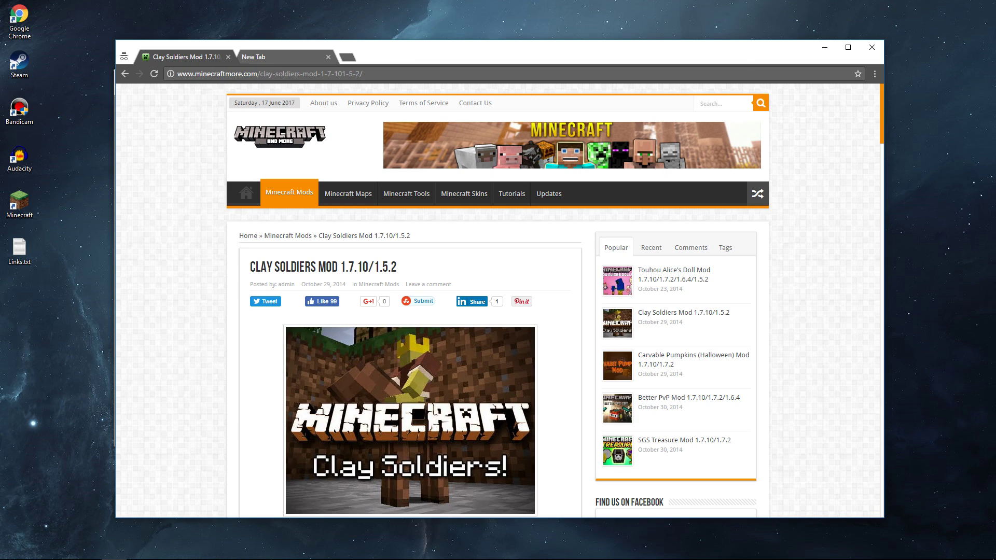
Step: Download the Clay Soldiers mod zip from the page's download links and place it on the desktop
scroll(412, 301, "down", 15)
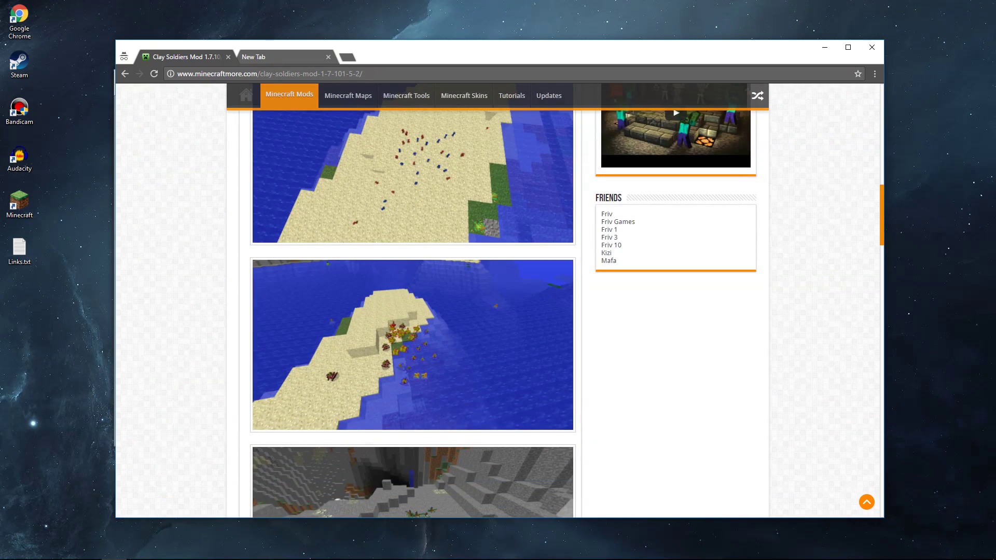
scroll(413, 301, "down", 15)
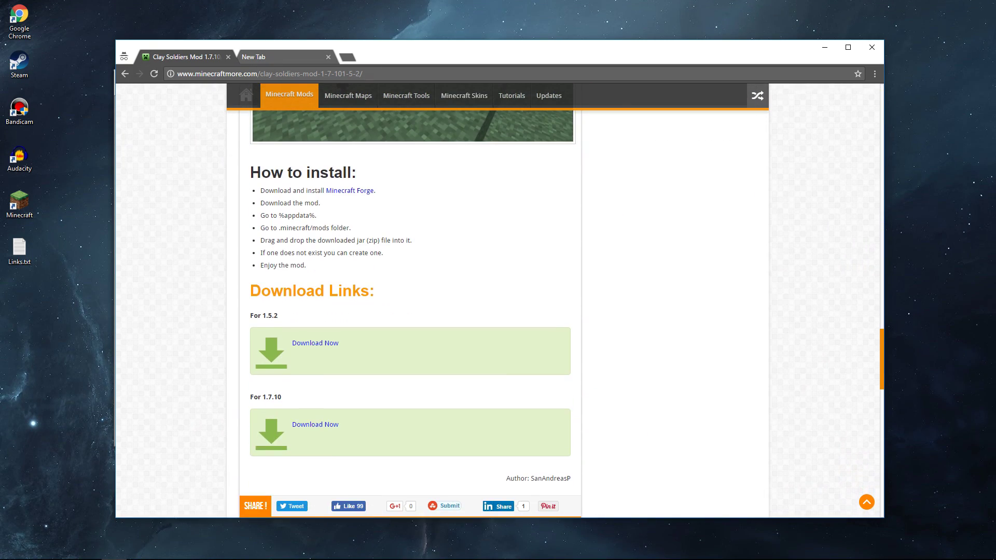
scroll(410, 301, "down", 3)
scroll(409, 300, "up", 1)
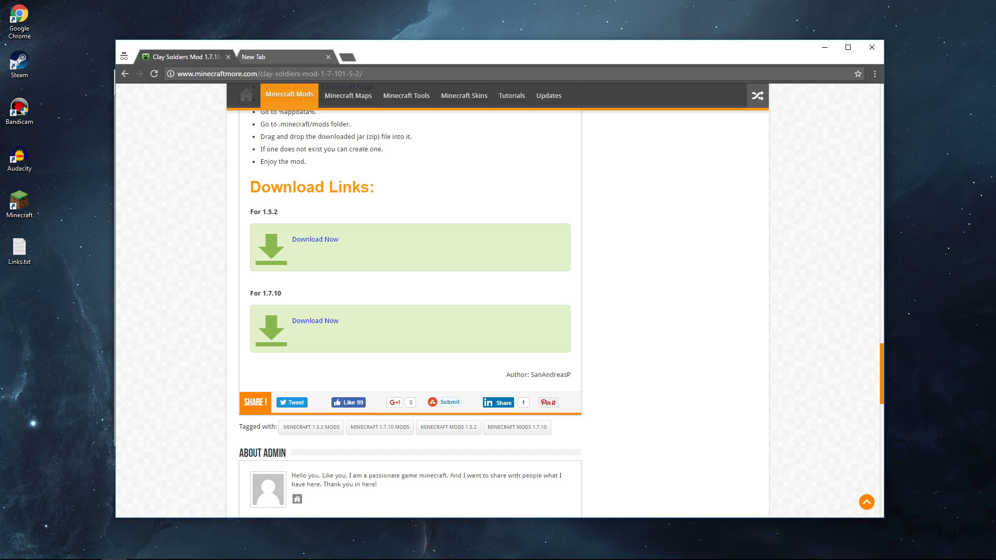
left_click(315, 321)
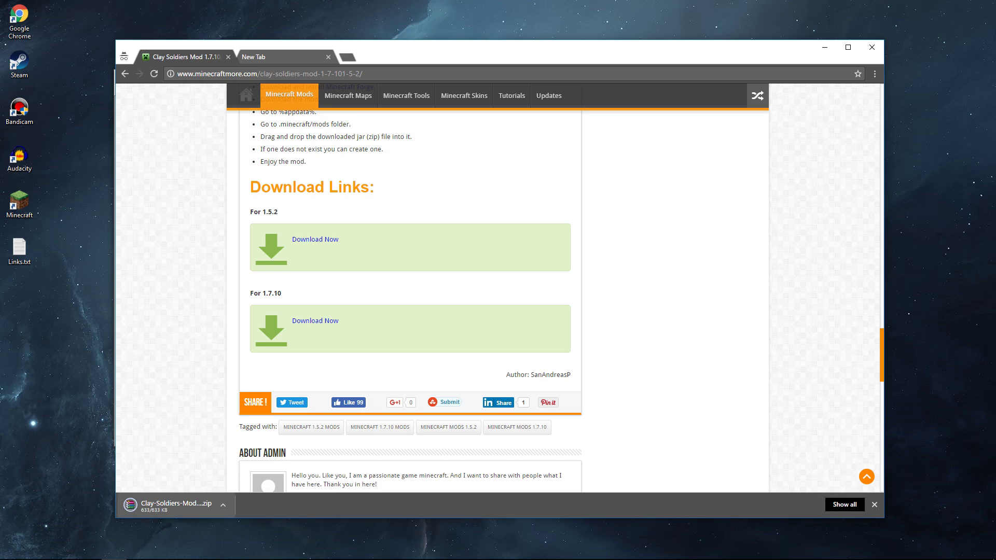
left_click_drag(179, 508, 19, 254)
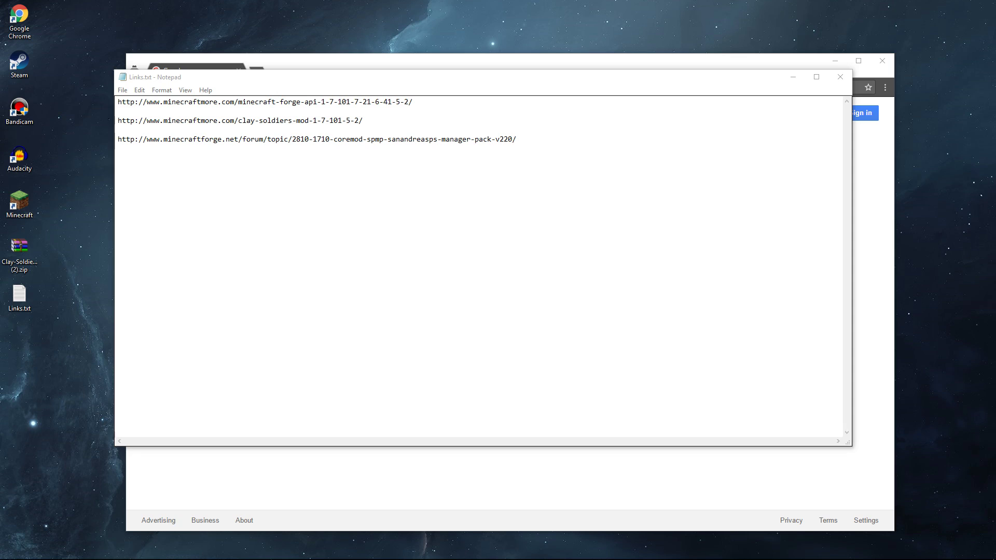
Step: Copy the SanAndreasPs Manager Pack forum link from Links.txt and open that page in Chrome
left_click_drag(479, 139, 118, 130)
left_click_drag(516, 139, 118, 129)
key("ctrl+c")
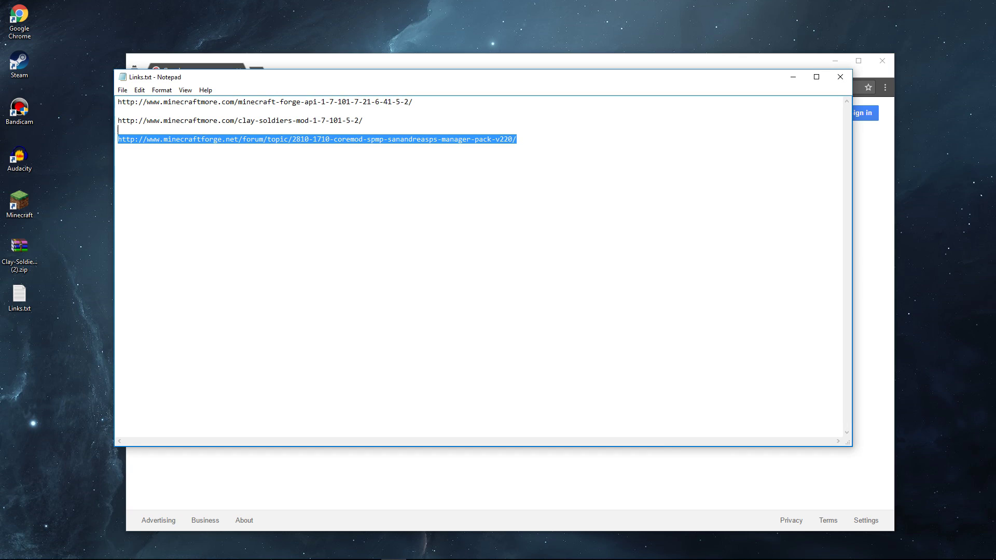
key("alt+Tab")
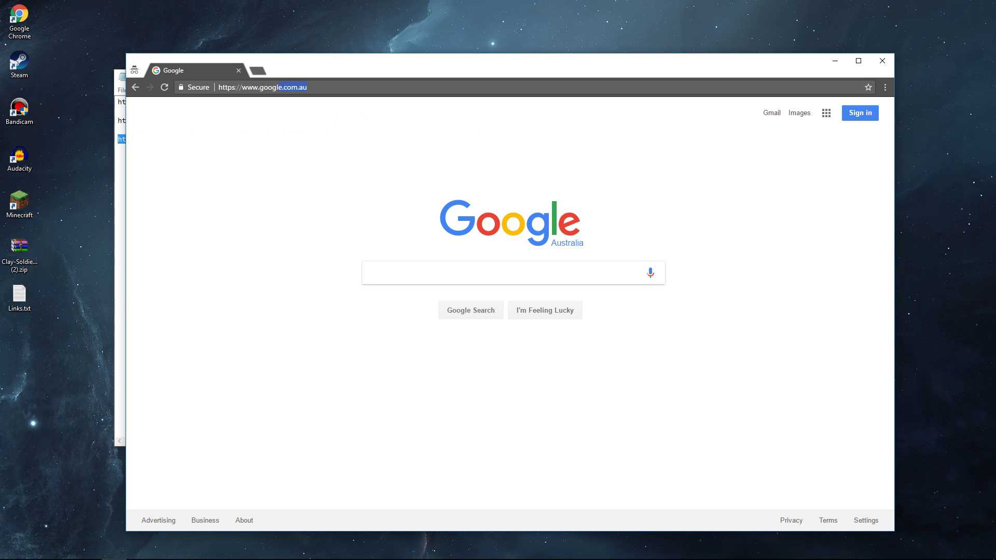
key("ctrl+v")
key("Return")
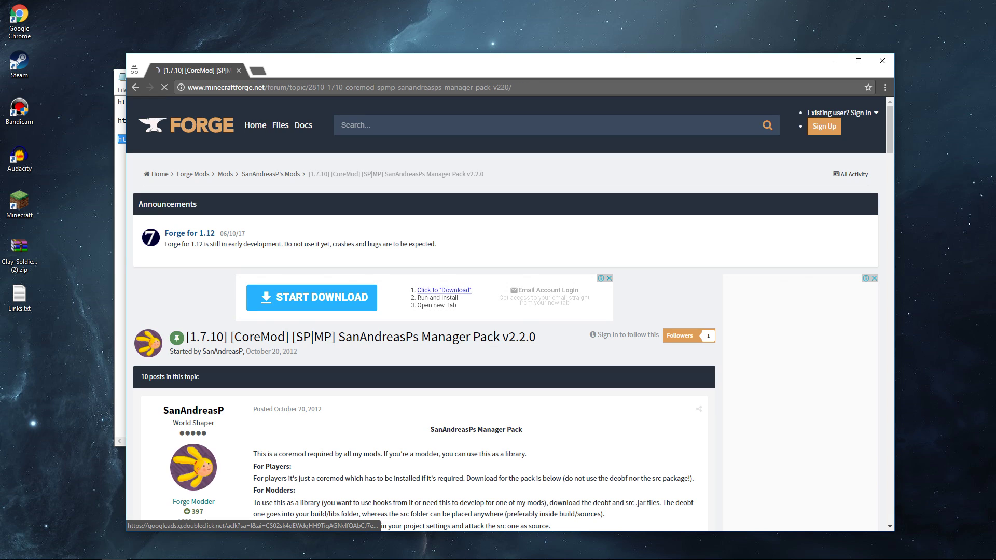
Step: Download version 1.4.2 of the SanAndreasPs Manager Pack through MediaFire and keep the flagged jar file
scroll(506, 313, "down", 9)
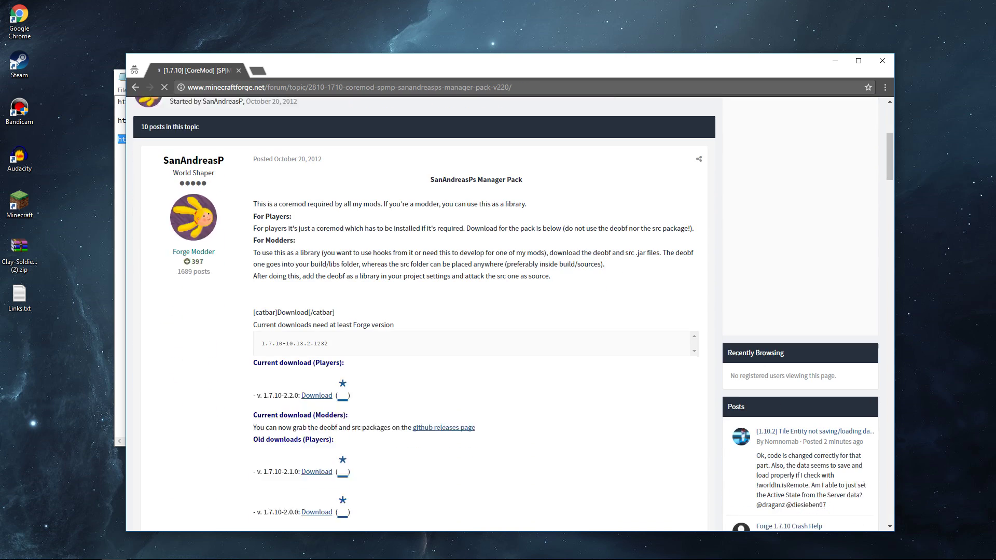
scroll(505, 314, "down", 1)
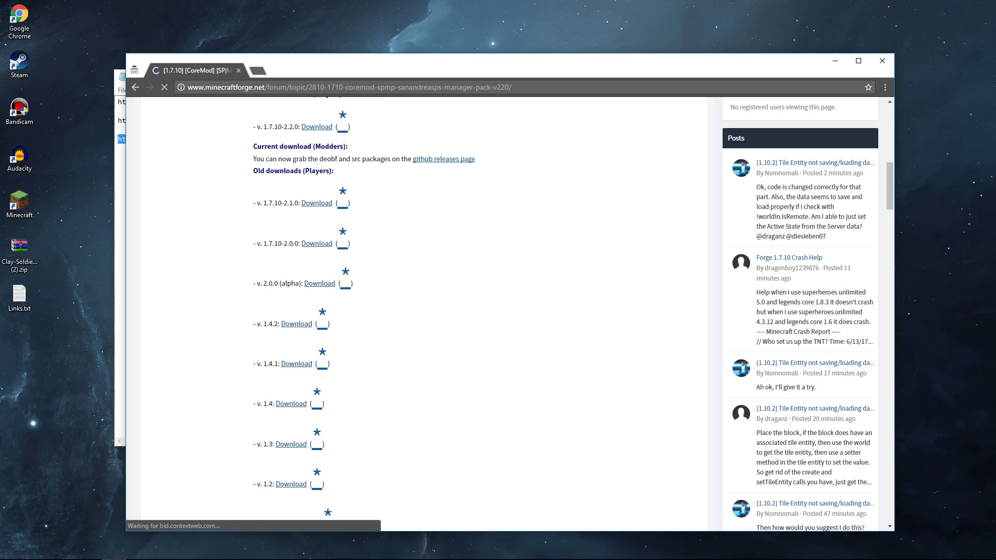
left_click_drag(260, 323, 280, 324)
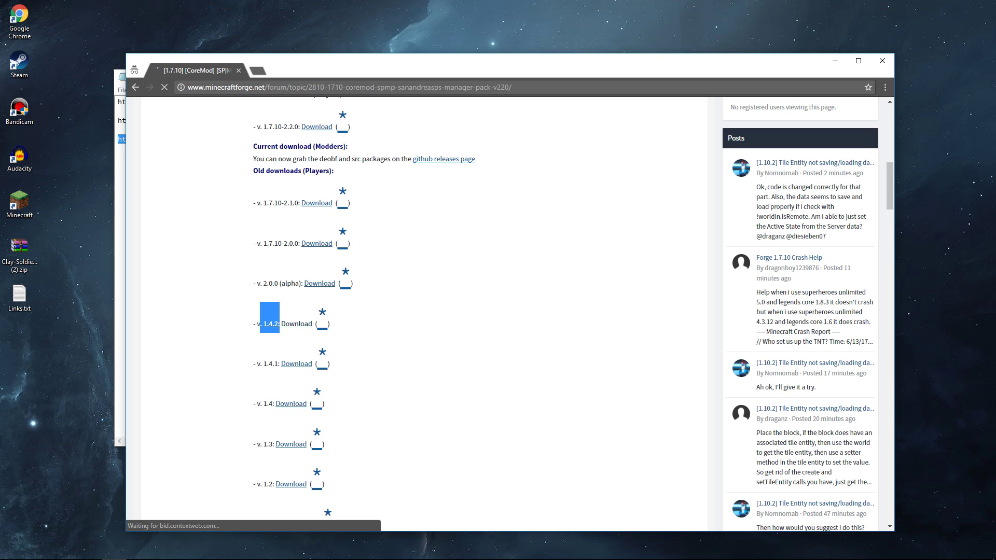
left_click(322, 322)
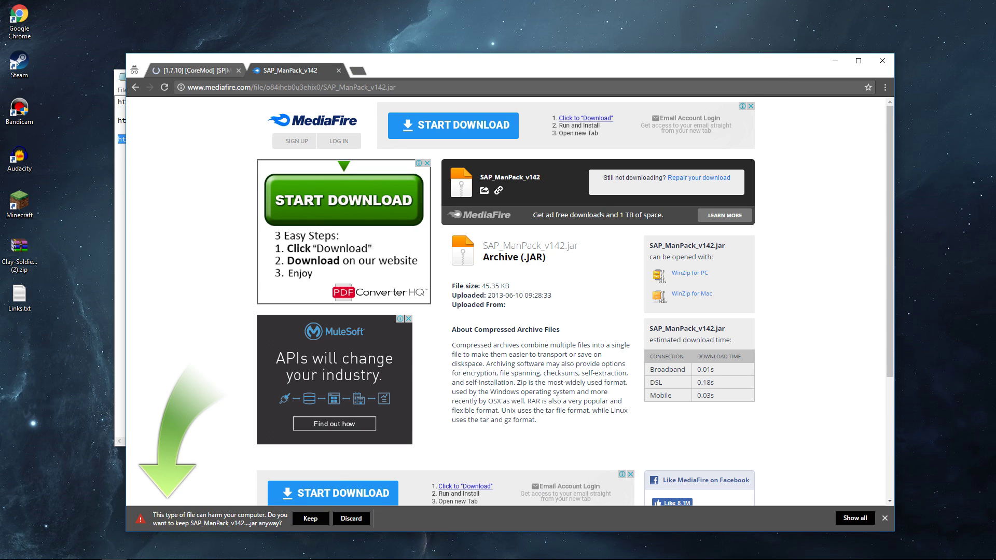
left_click(317, 518)
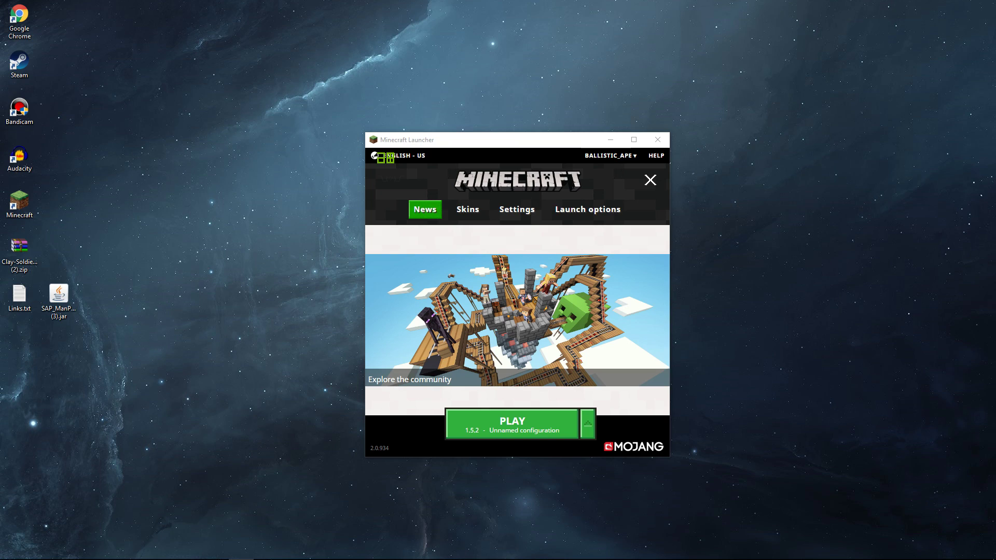
Step: Move the Clay Soldiers zip and the SAP_ManPack jar to open desktop space beside the Minecraft launcher
left_click_drag(19, 246, 255, 107)
left_click_drag(59, 294, 255, 161)
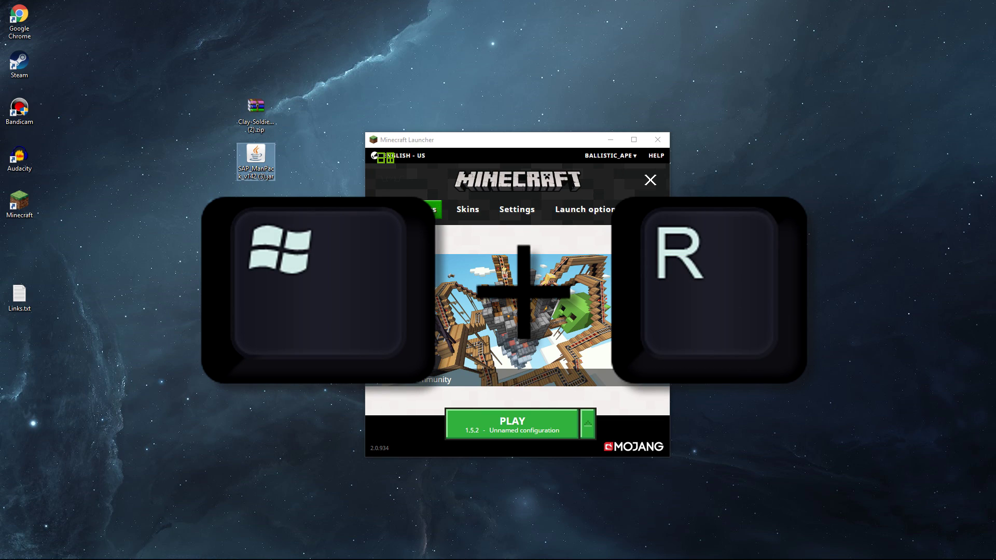
Step: Open the Roaming application data folder by running %appdata%
key("super+r")
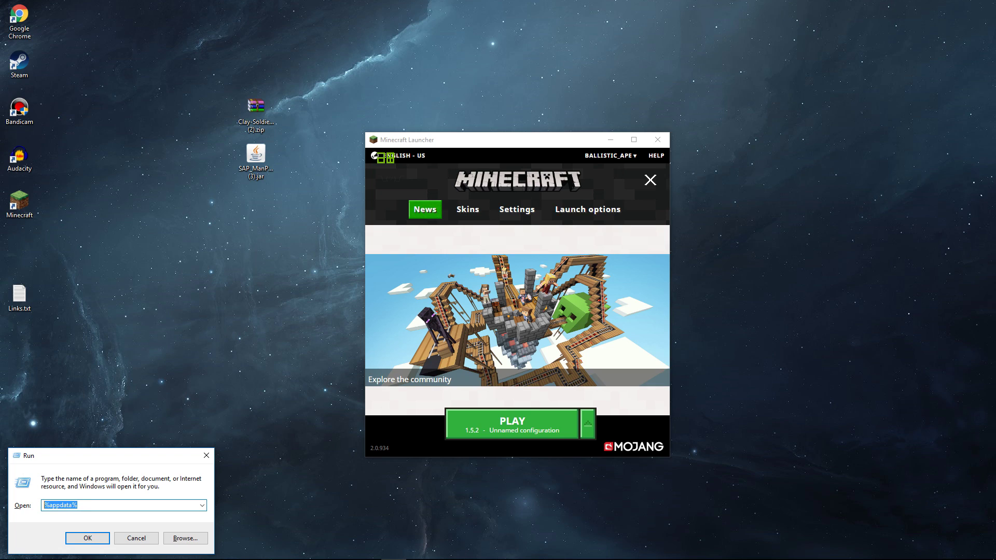
key("BackSpace")
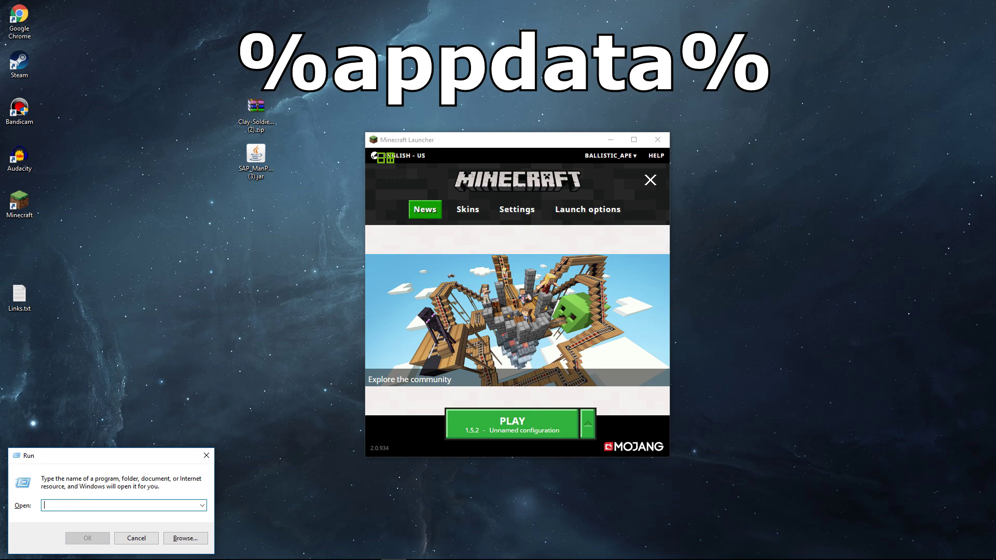
type("%appdat")
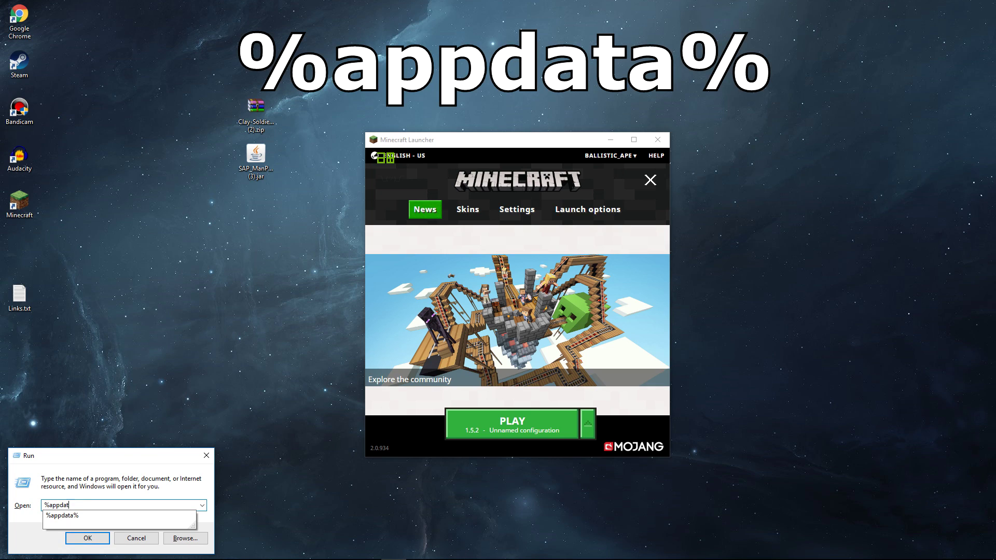
type("a%")
key("Return")
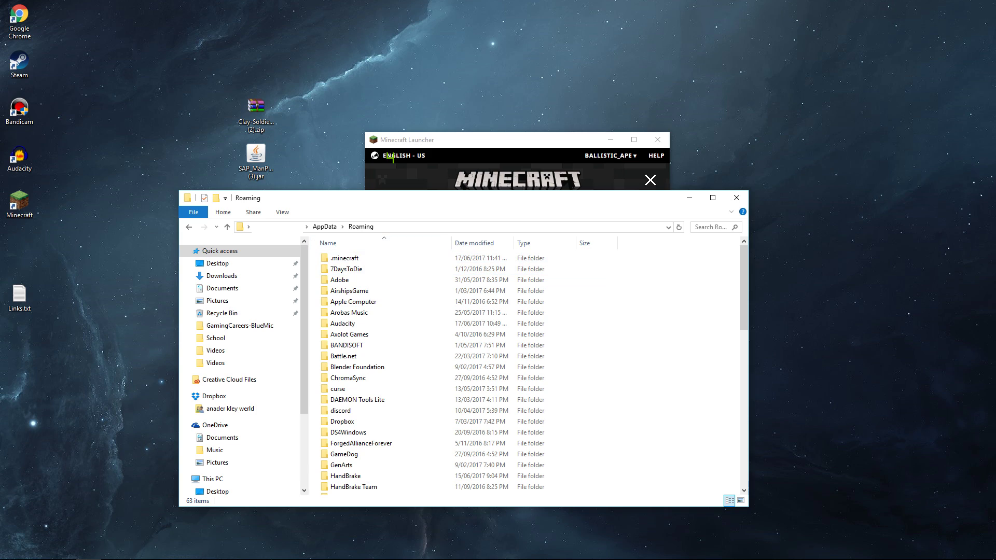
Step: Add and save a new launch configuration in the Minecraft Launcher using version release 1.5.2-Forge7.8.1.737
key("alt+Tab")
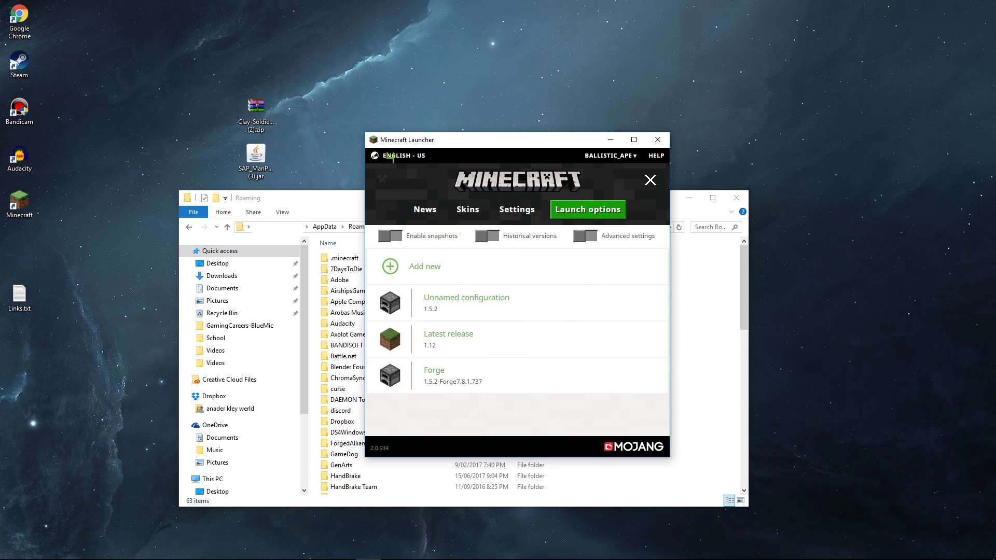
left_click(425, 209)
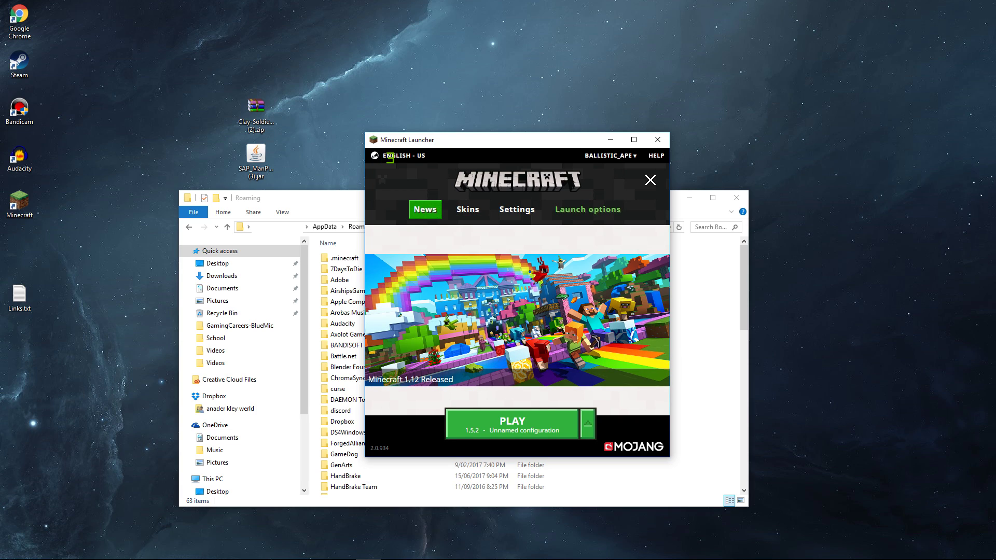
left_click(587, 209)
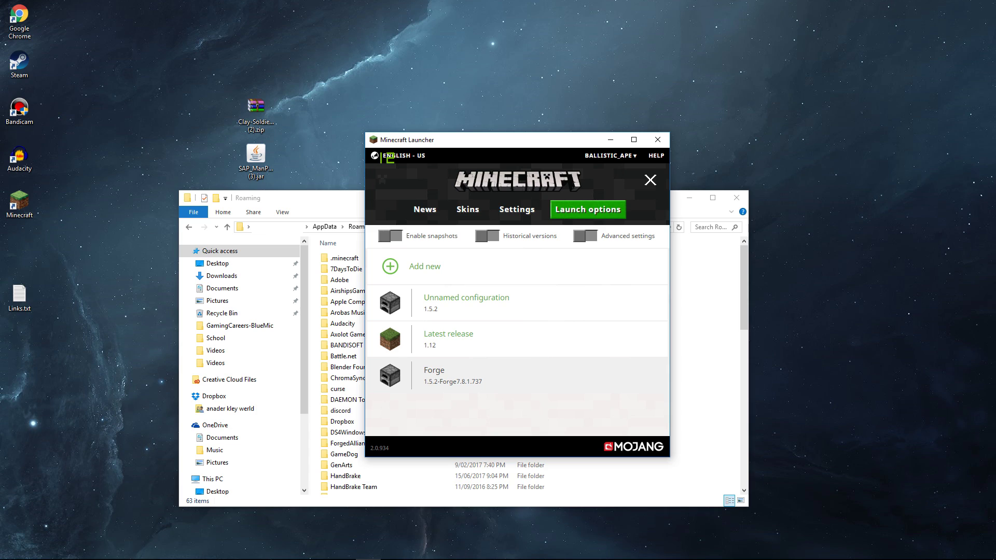
left_click(424, 266)
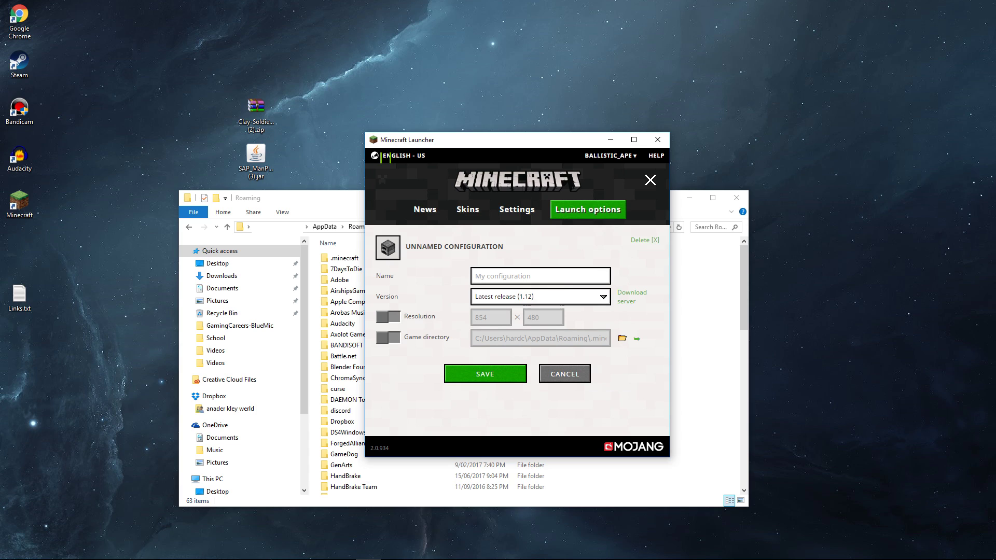
left_click(498, 297)
scroll(495, 363, "down", 10)
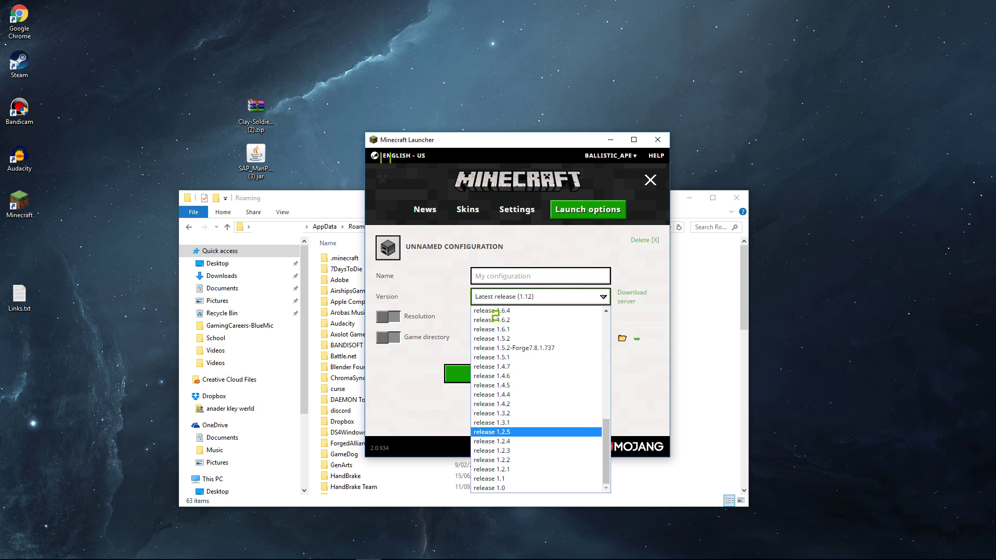
left_click(513, 348)
left_click(495, 373)
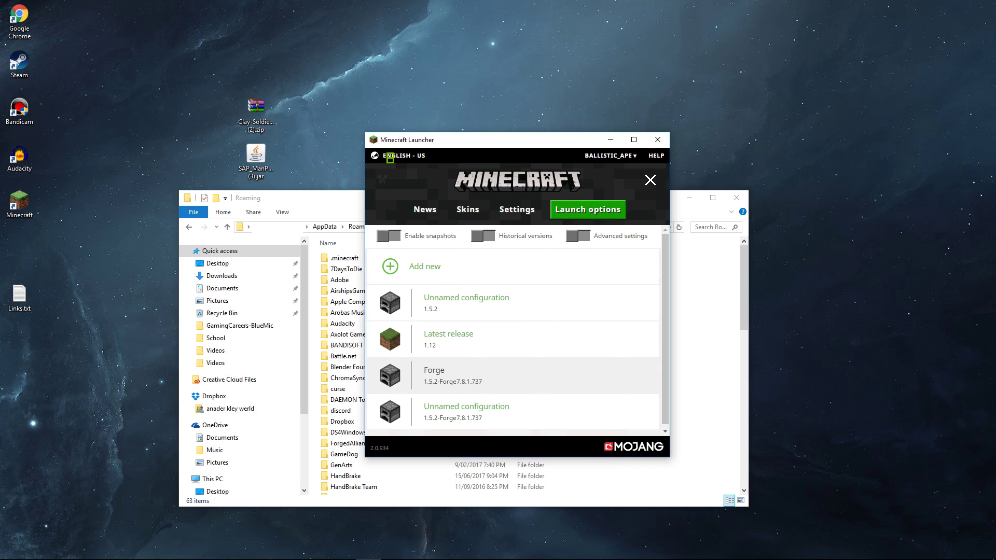
Step: Run the game once with the profile named Forge, close it at the title screen and dismiss the launcher's message
left_click(425, 209)
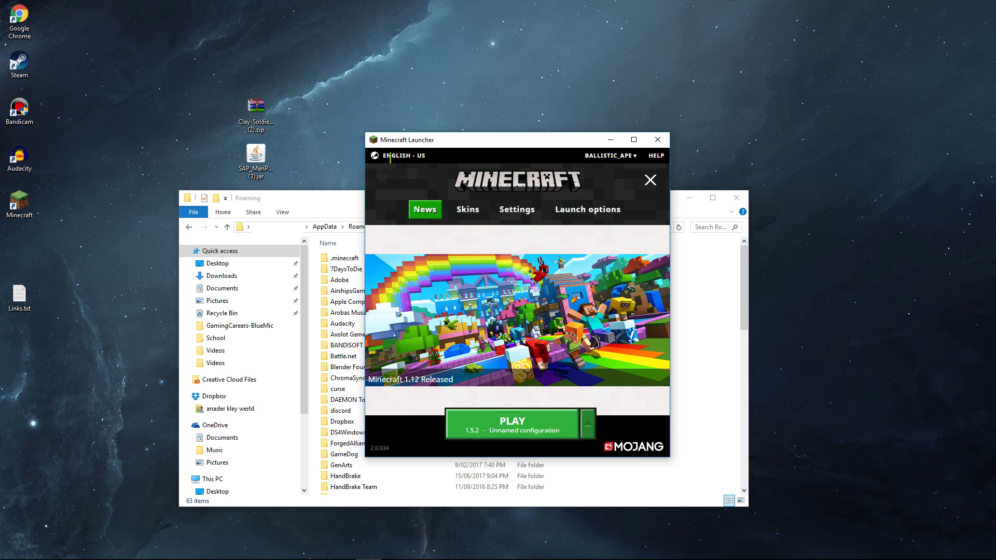
left_click(588, 424)
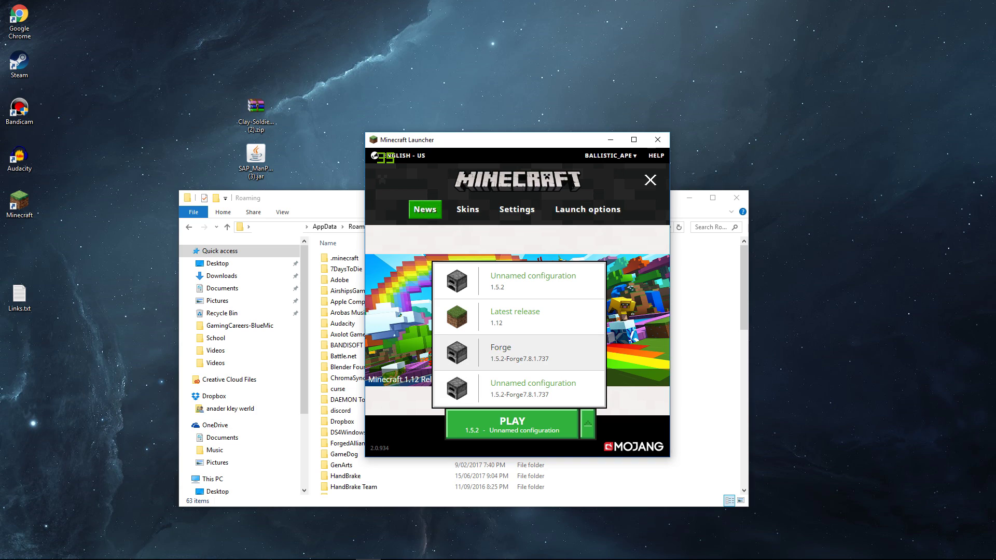
left_click(518, 352)
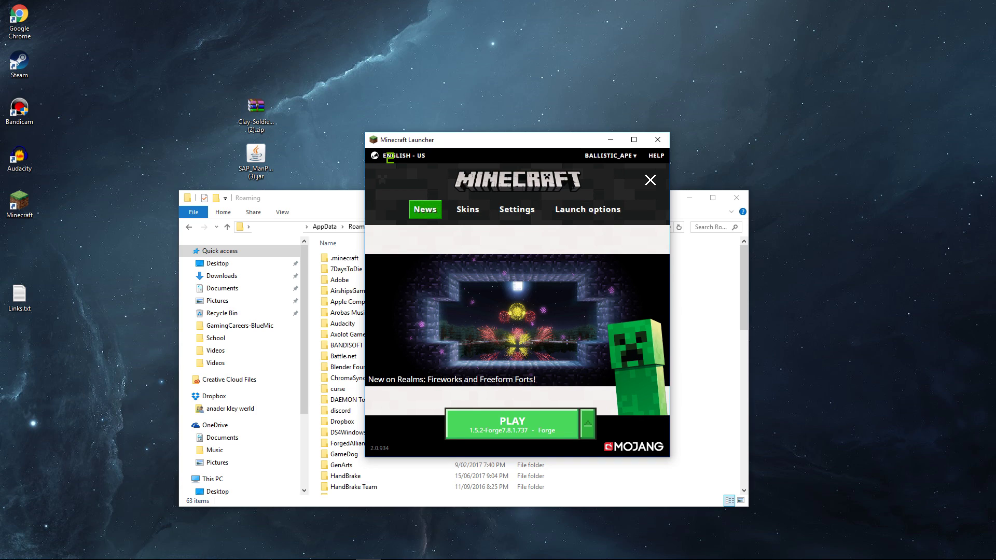
left_click(512, 424)
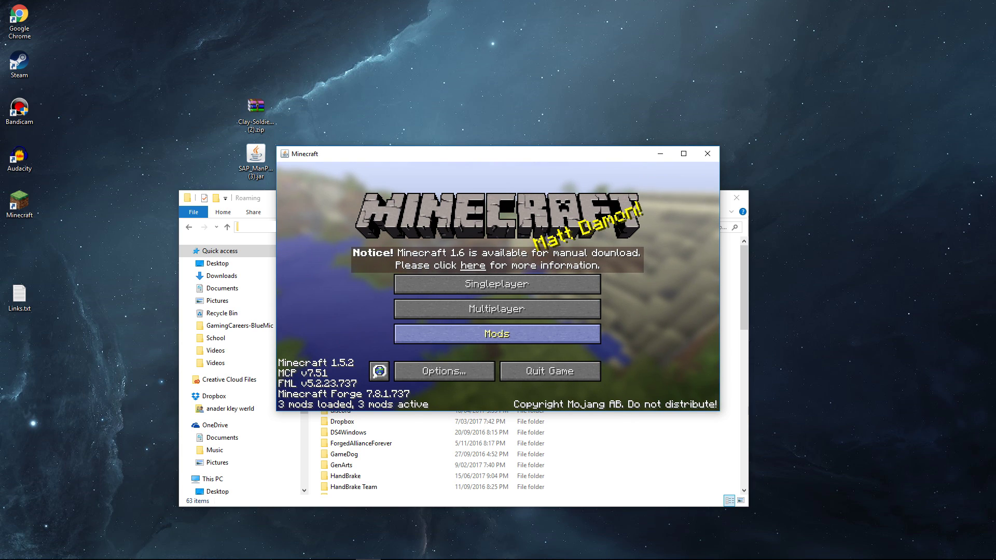
left_click(706, 153)
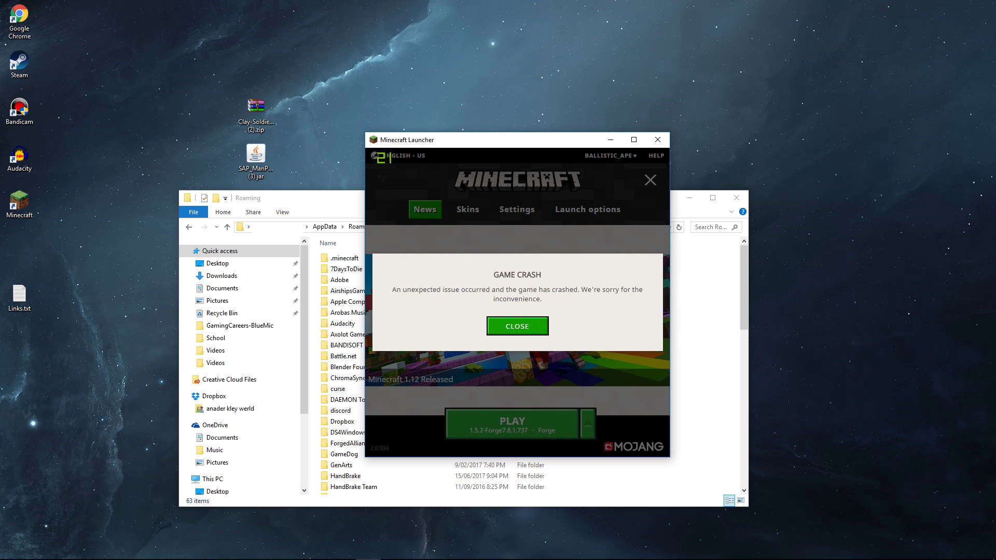
left_click(516, 326)
Step: Move the Clay Soldiers zip and the SAP_ManPack jar from the desktop into the mods folder inside .minecraft
left_click(345, 258)
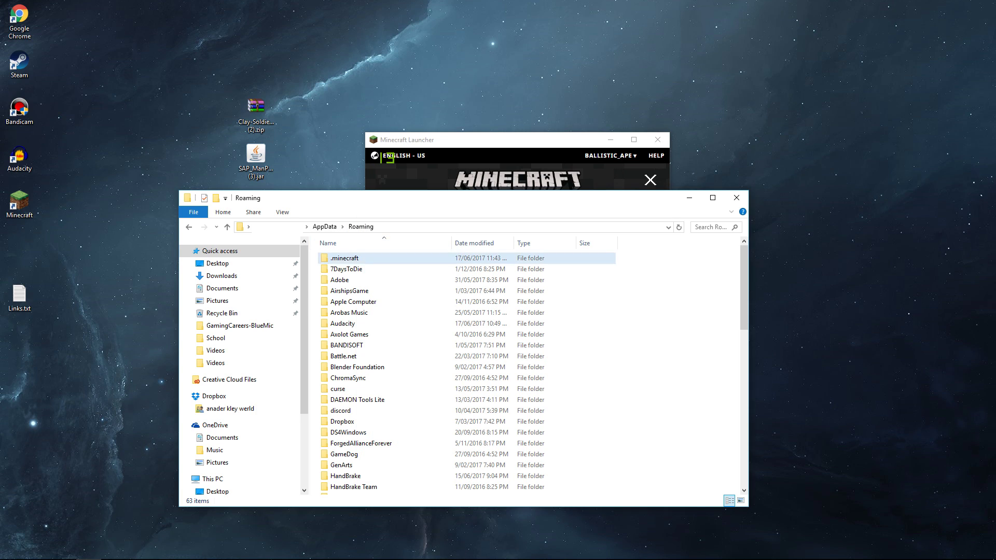
double_click(345, 257)
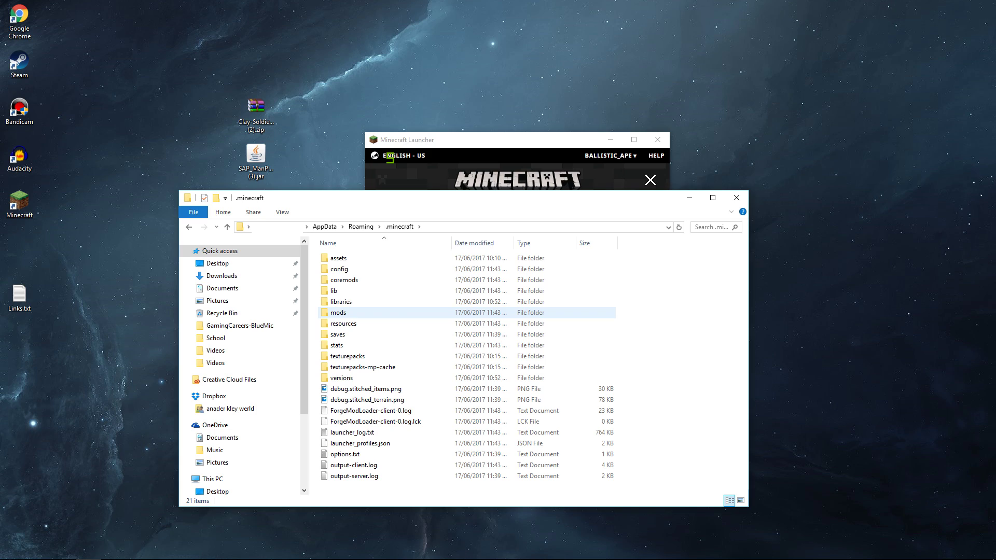
double_click(363, 312)
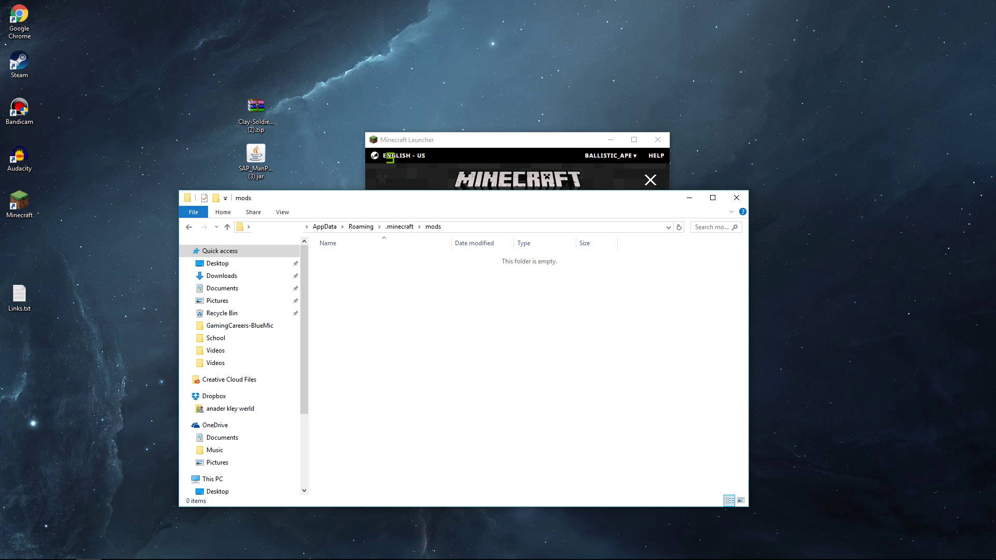
left_click_drag(198, 50, 314, 188)
left_click_drag(256, 109, 379, 288)
left_click_drag(378, 301, 377, 300)
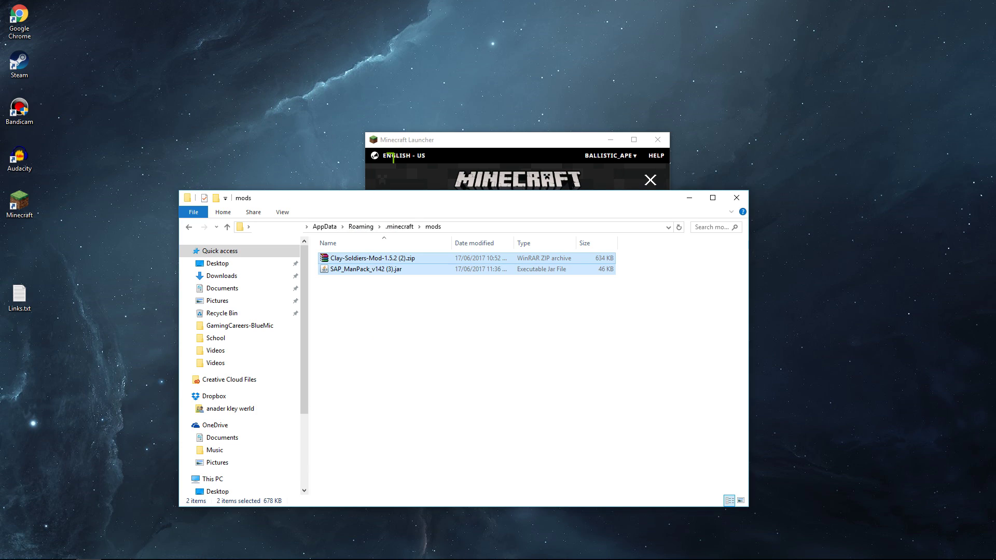
left_click(377, 301)
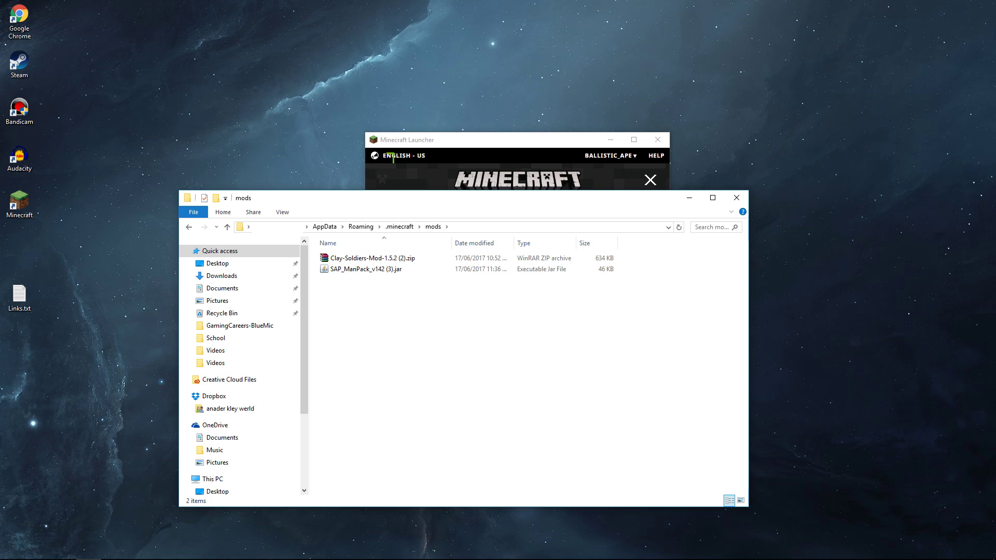
Step: Launch the Forge profile again and check the mod list for Clay Soldiers and the SanAndreasPs Manager Pack
key("alt+Tab")
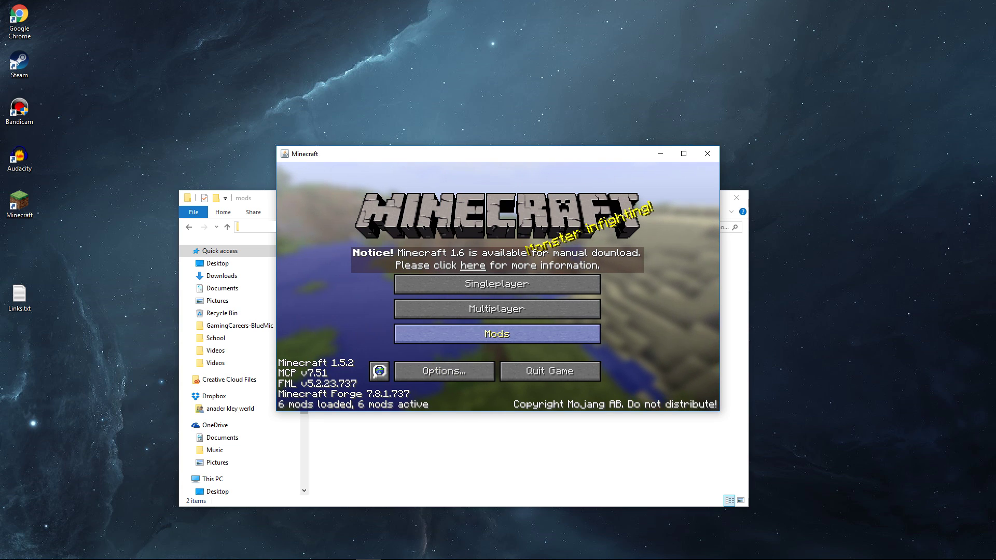
left_click(496, 334)
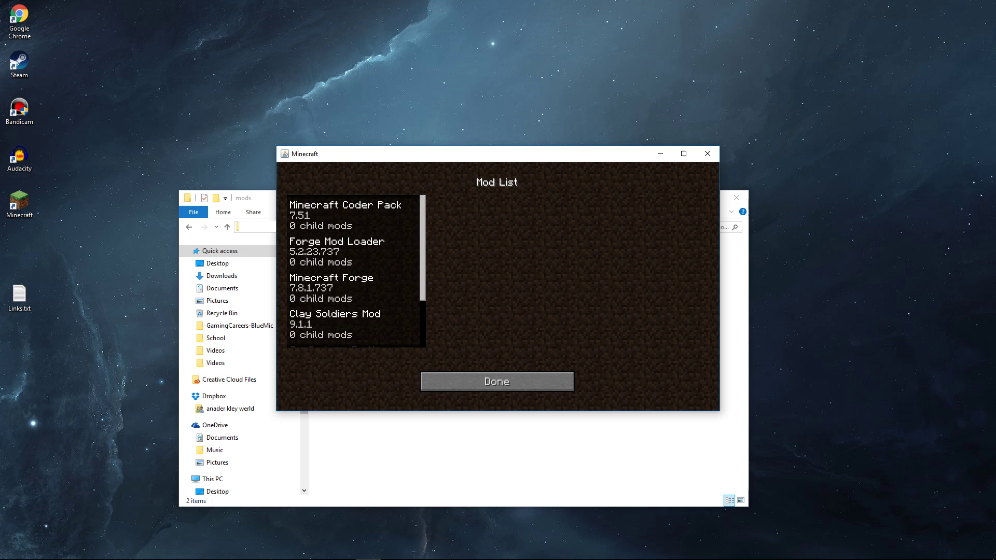
scroll(356, 271, "down", 2)
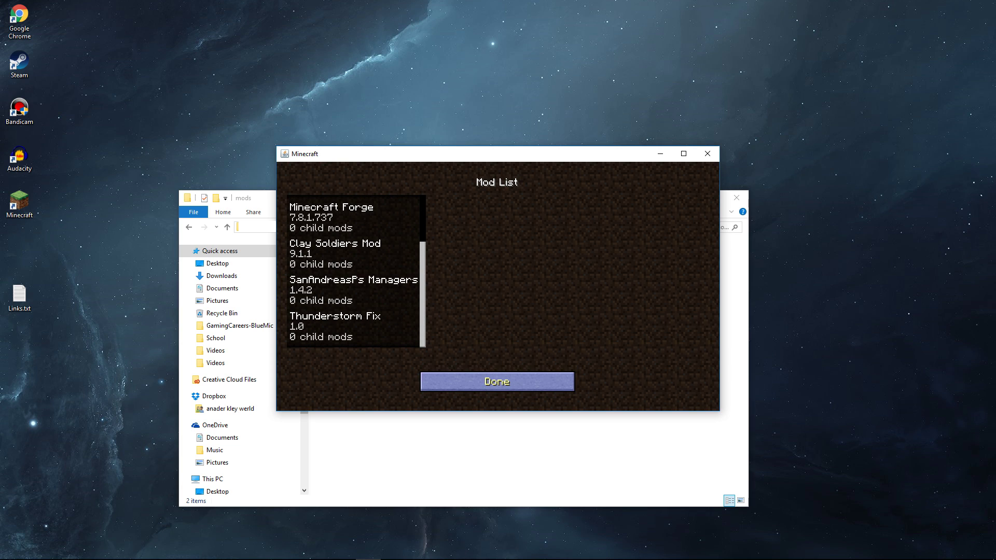
left_click(497, 381)
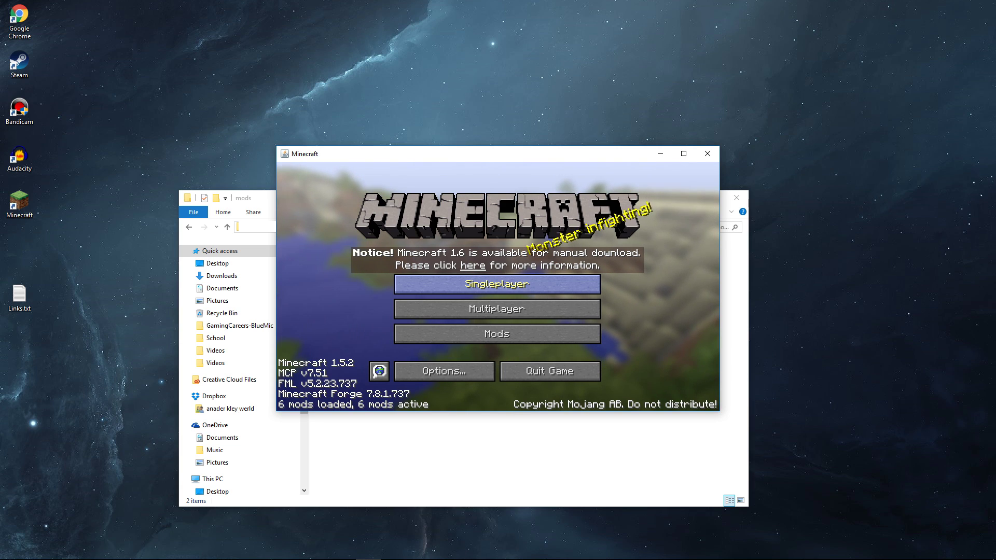
Step: Create a new singleplayer world in Creative mode with the default name New World
left_click(497, 284)
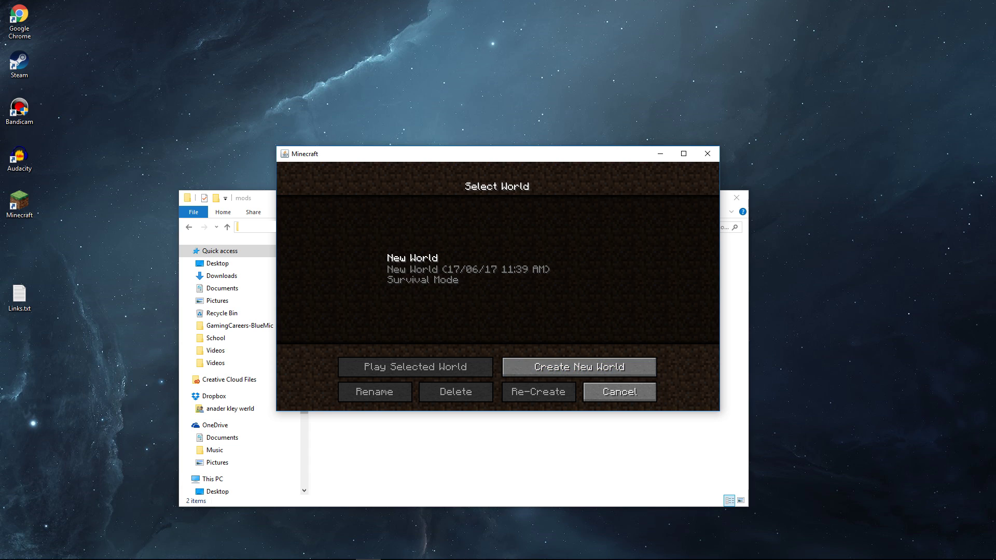
left_click(579, 367)
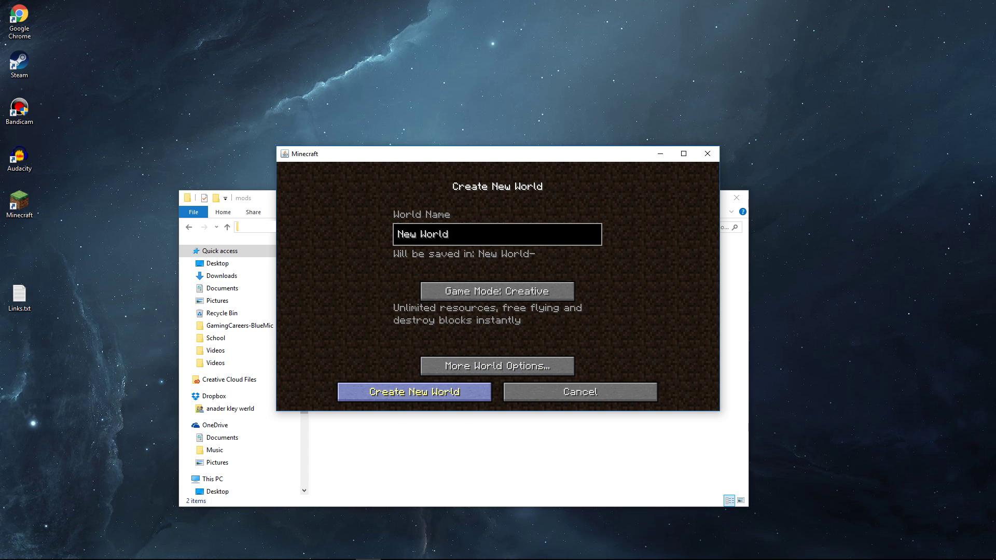
left_click(414, 391)
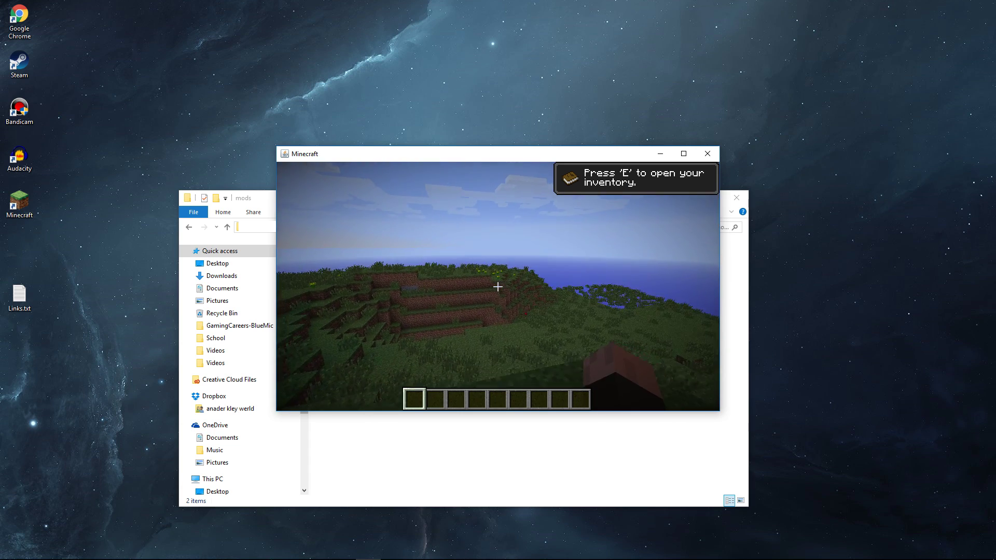
Step: Put a stack of 16 Red Soldiers from the Clay Soldier Items category into the first hotbar slot
key("e")
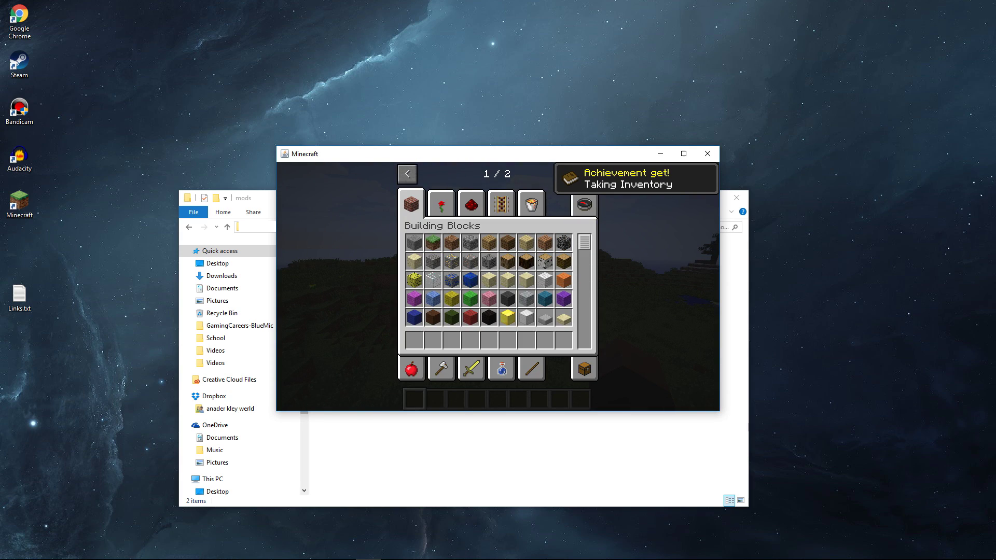
left_click(588, 173)
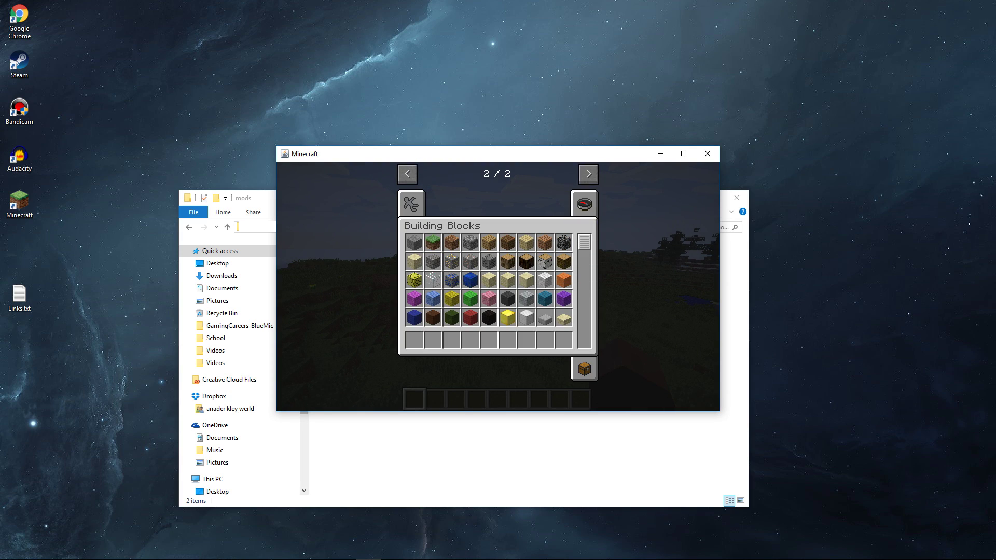
left_click(418, 197)
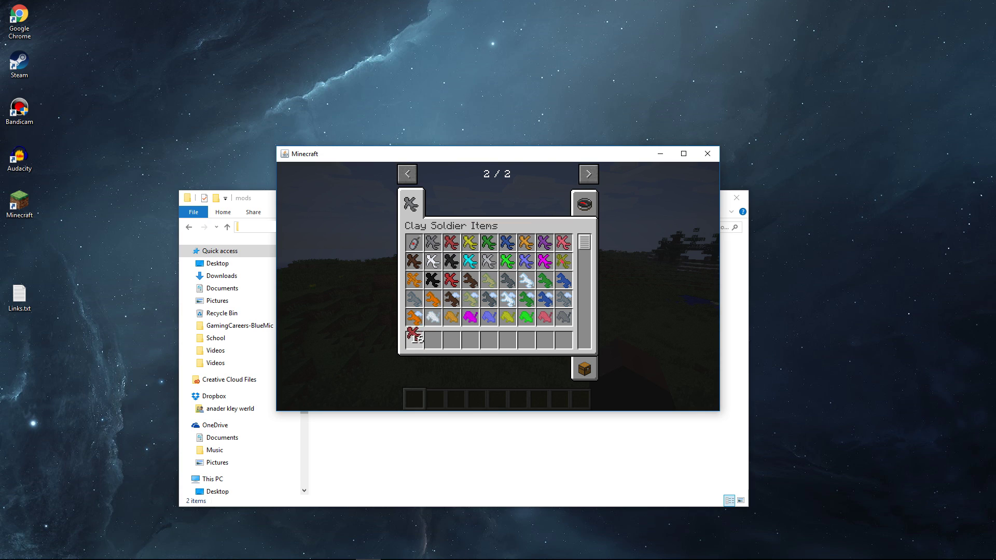
left_click(414, 337)
key("e")
Step: Add the red dye from the Materials category to the second hotbar slot and select it
key("e")
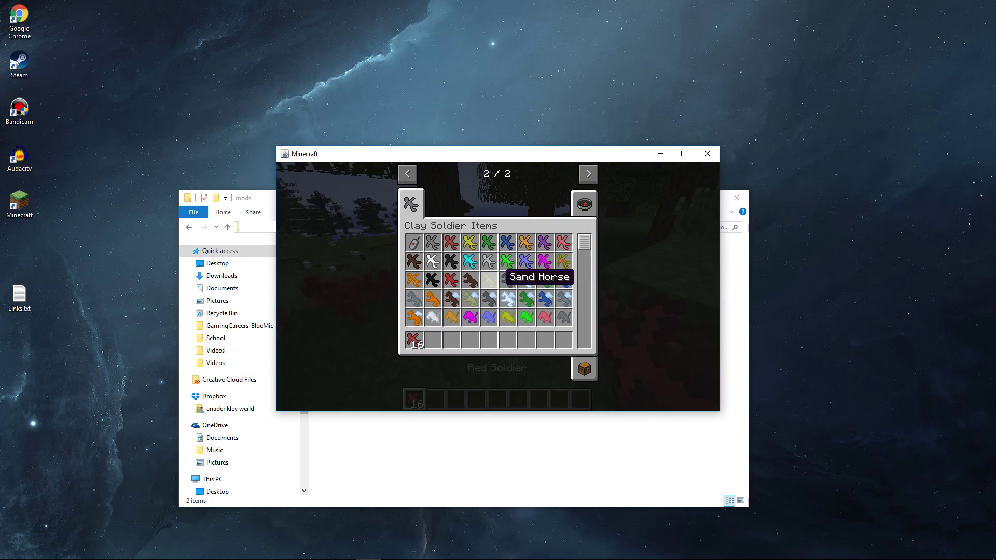
left_click(531, 366)
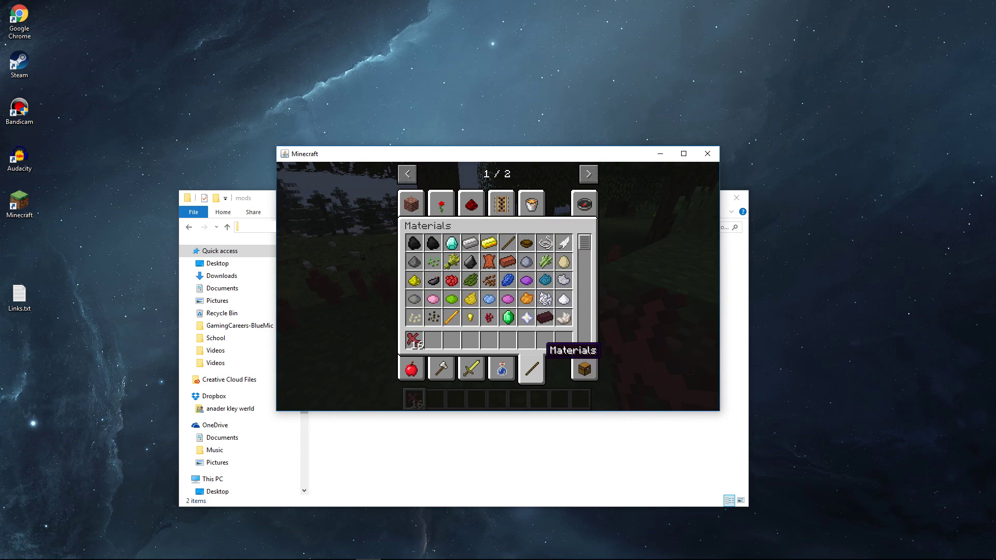
left_click(433, 339)
key("e")
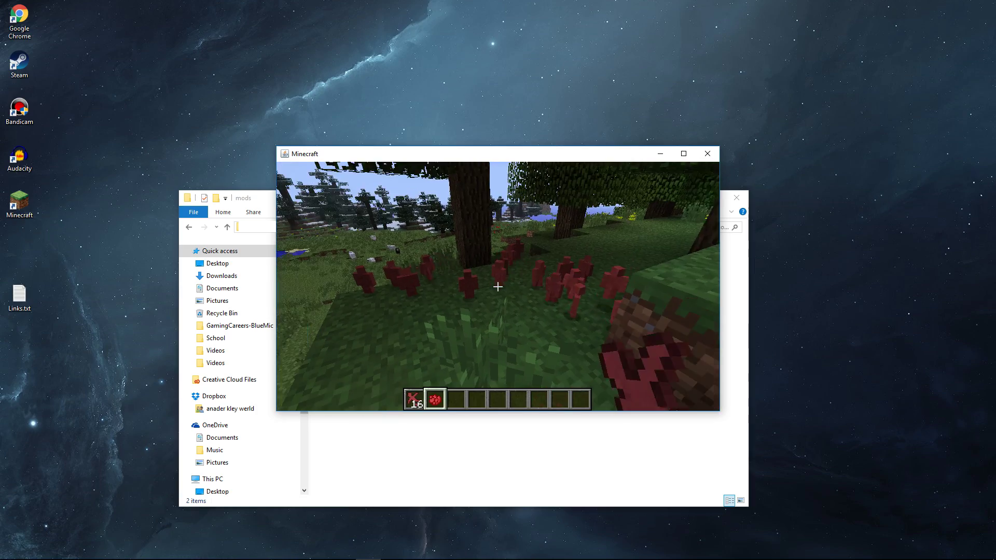
key("2")
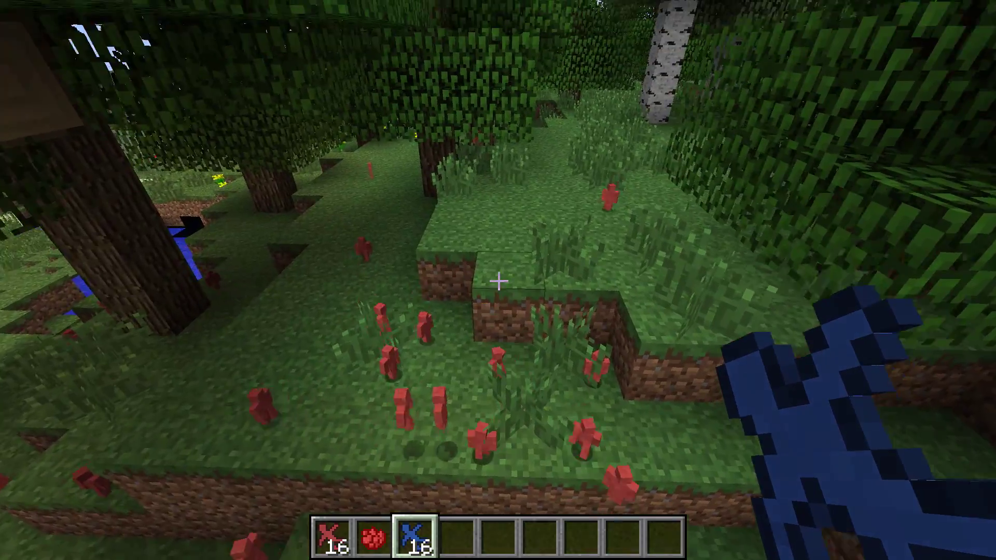
Step: Place several groups of blue clay soldiers on the grass among the red soldiers
right_click(498, 280)
right_click(498, 280)
right_click(498, 280)
right_click(498, 281)
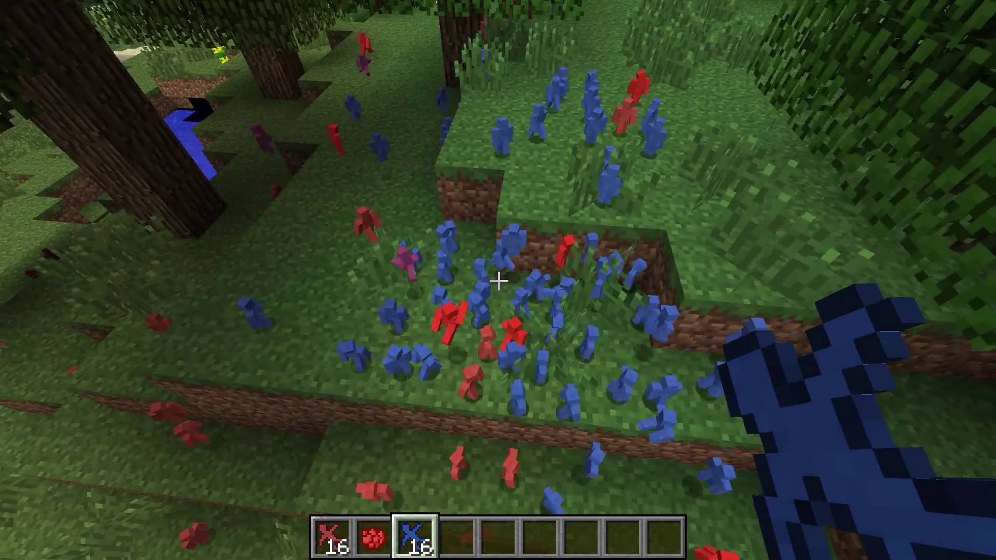